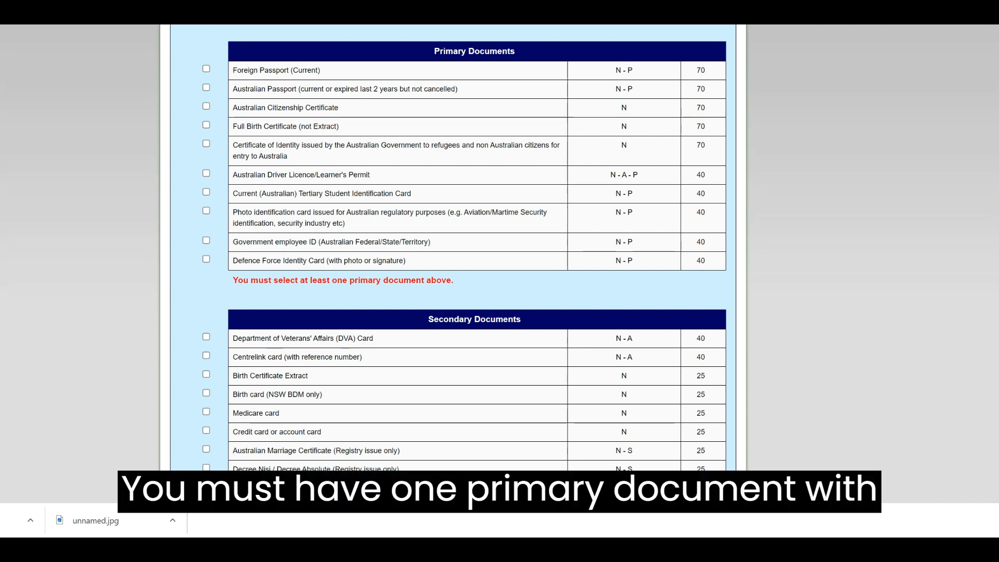
Tick Foreign Passport (Current) and Australian Driver Licence as ID, totalling 110 points
scroll(452, 260, "up", 2)
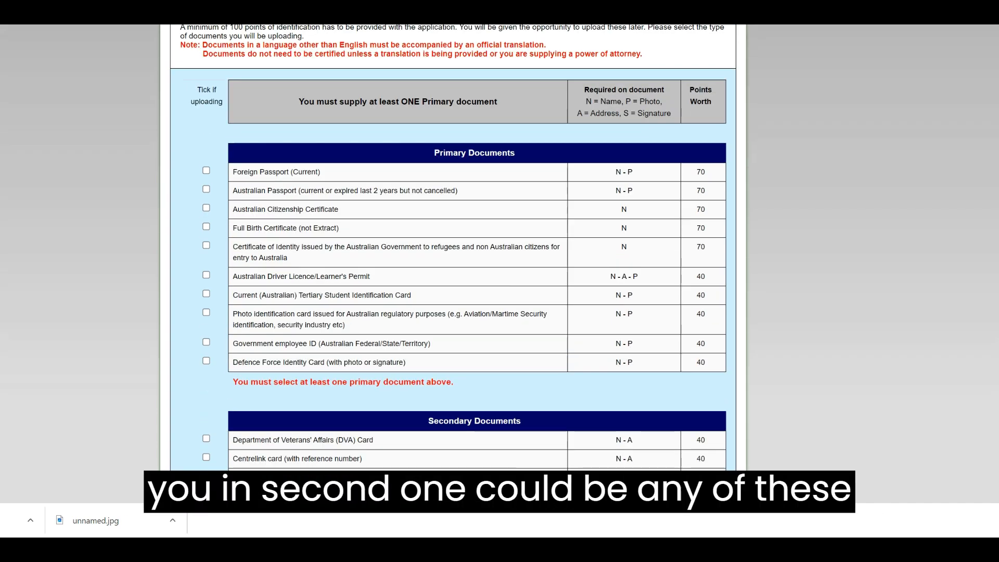
left_click(207, 170)
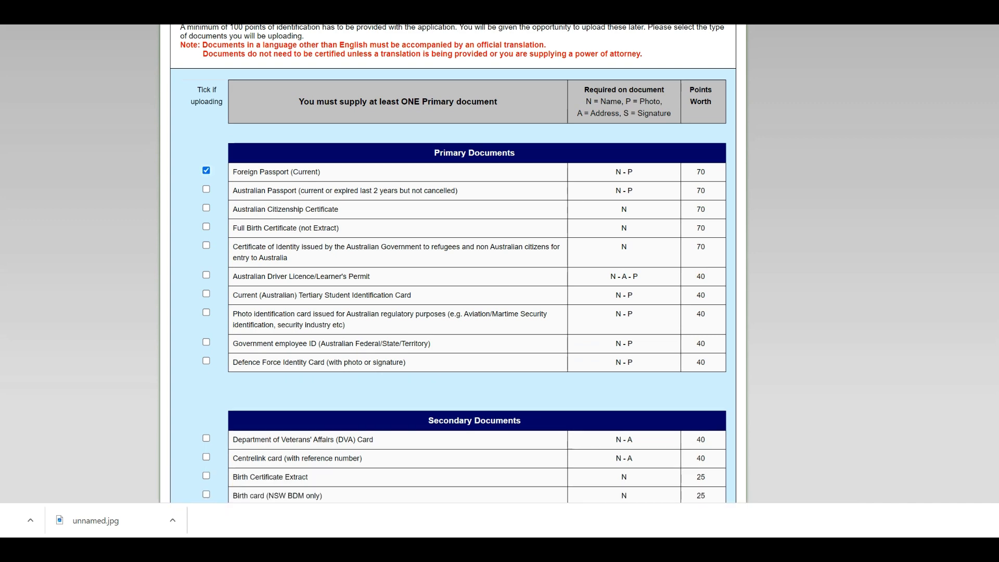
scroll(474, 260, "down", 5)
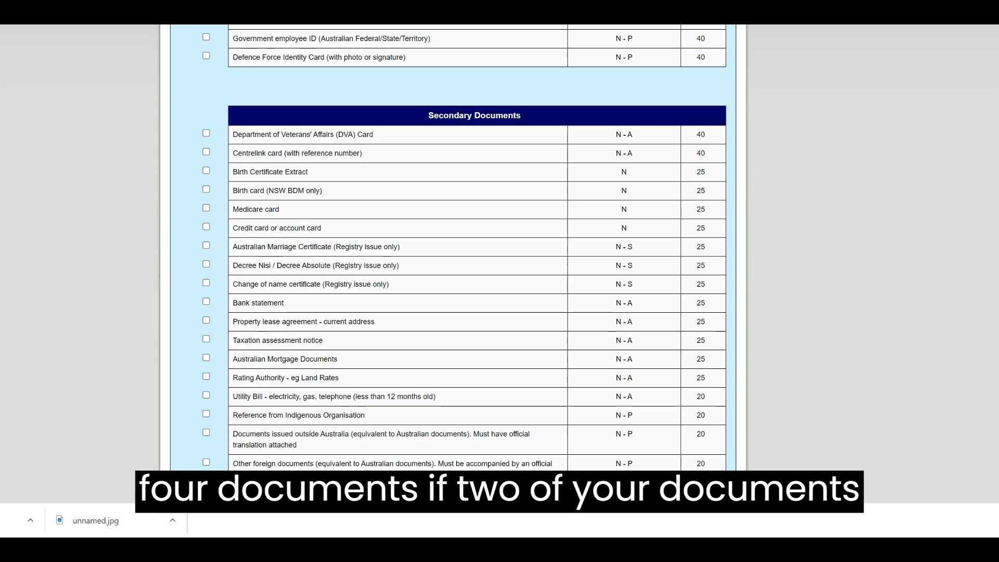
scroll(474, 260, "up", 5)
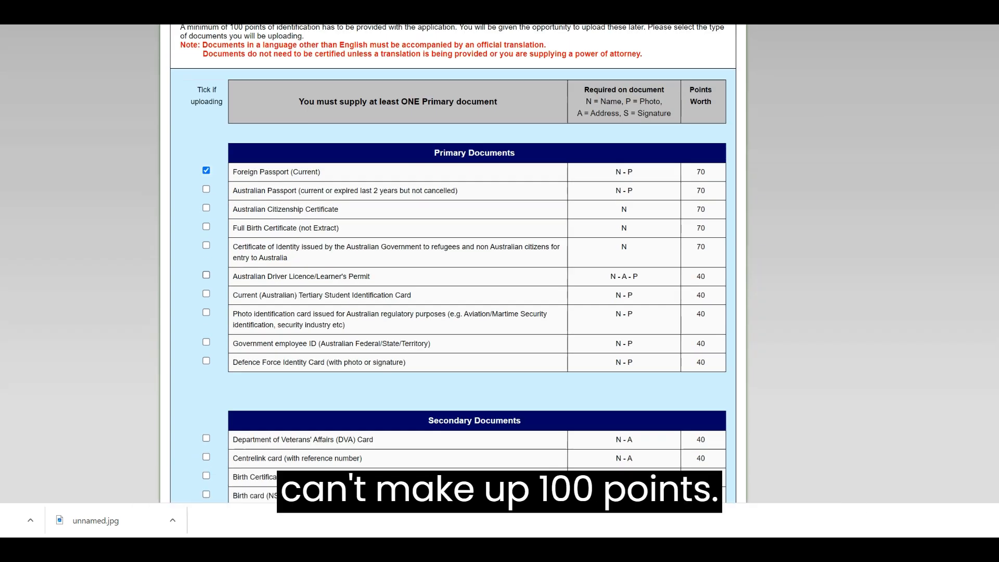
left_click(206, 275)
scroll(206, 275, "down", 5)
scroll(453, 260, "down", 3)
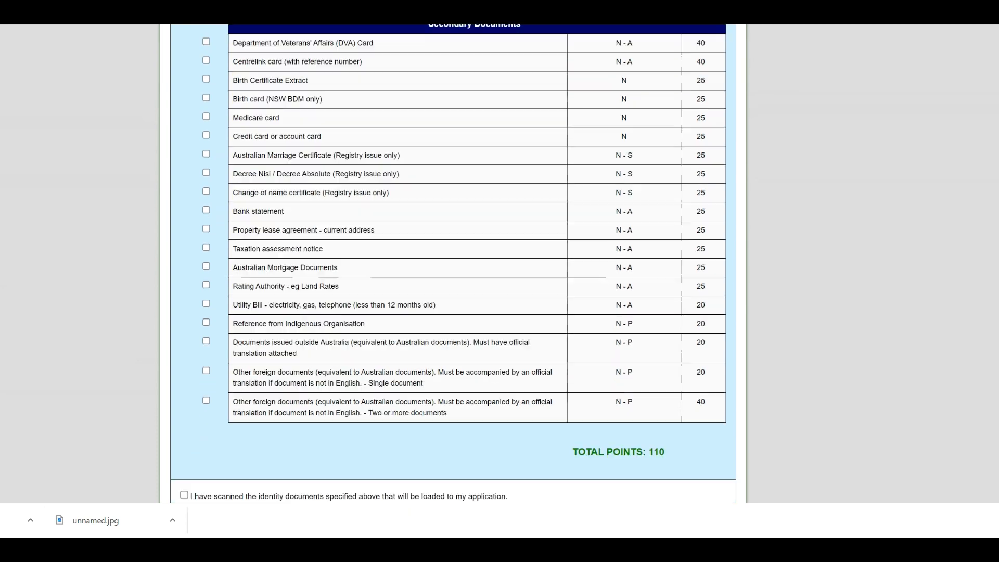
left_click_drag(665, 385, 649, 385)
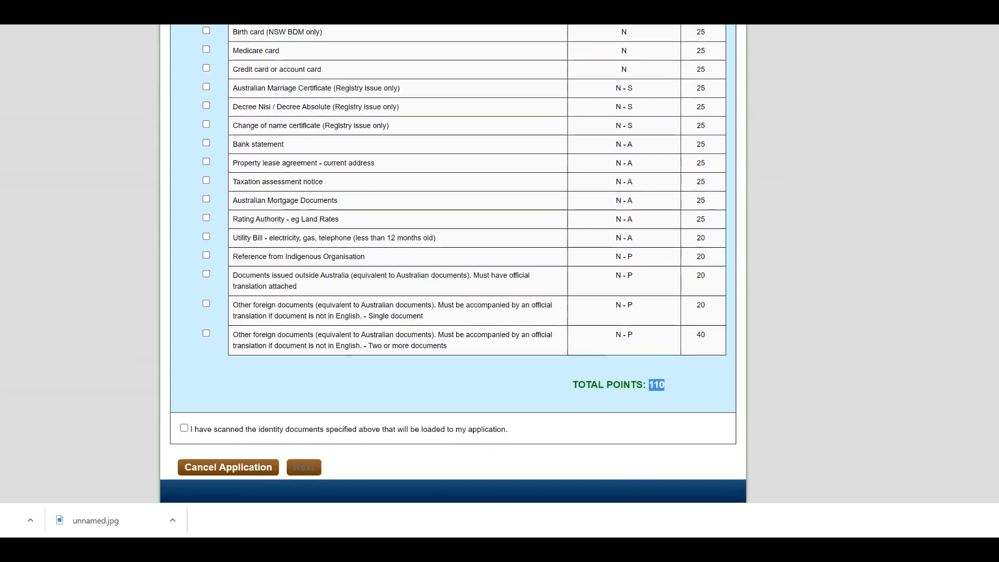
left_click(648, 385)
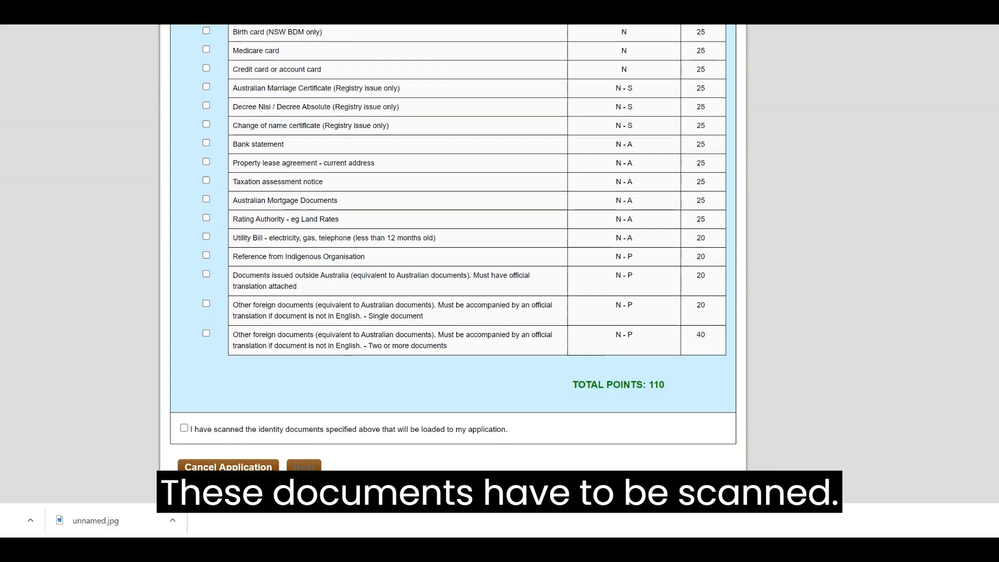
Confirm the identity documents have been scanned
scroll(453, 260, "up", 2)
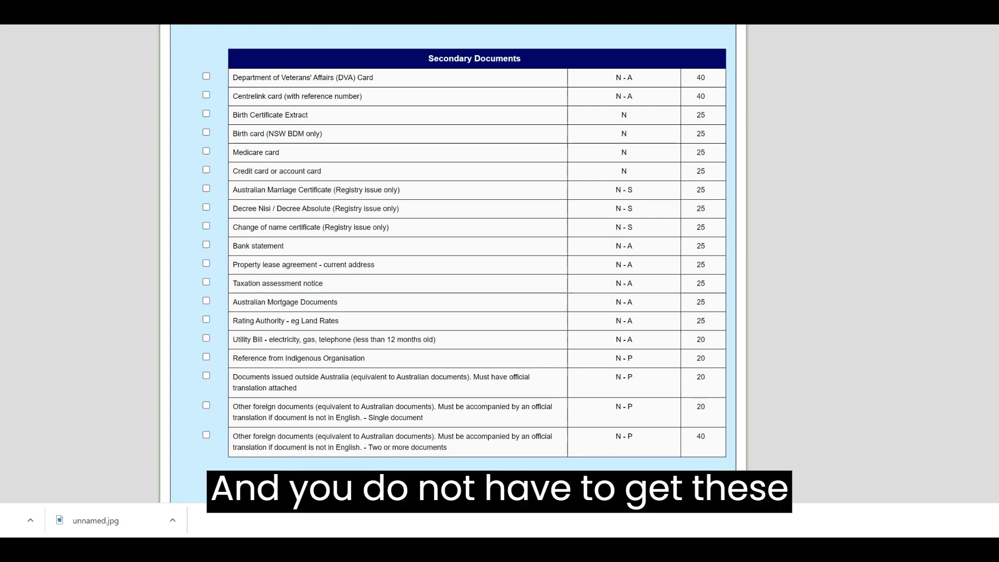
scroll(476, 260, "up", 5)
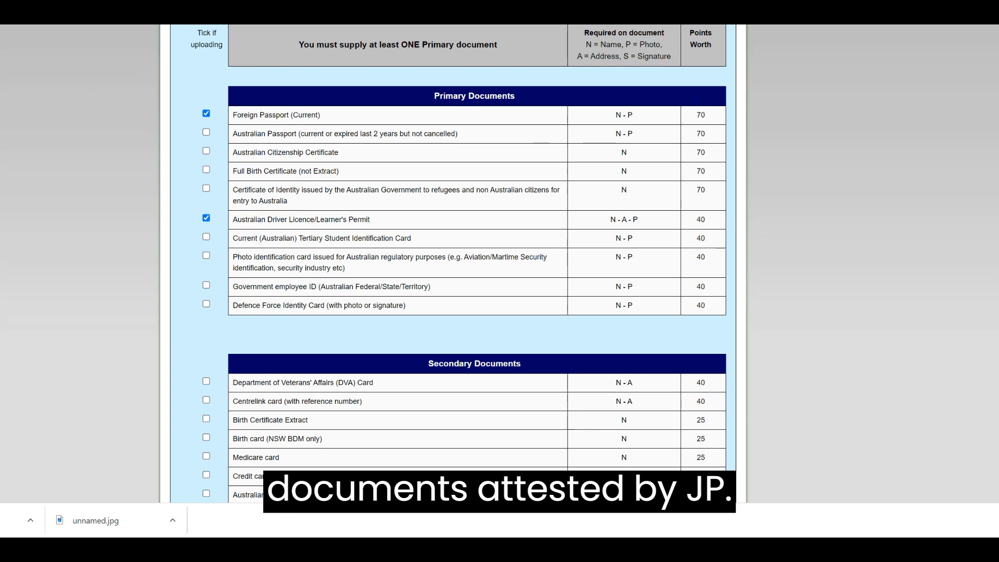
scroll(476, 260, "down", 7)
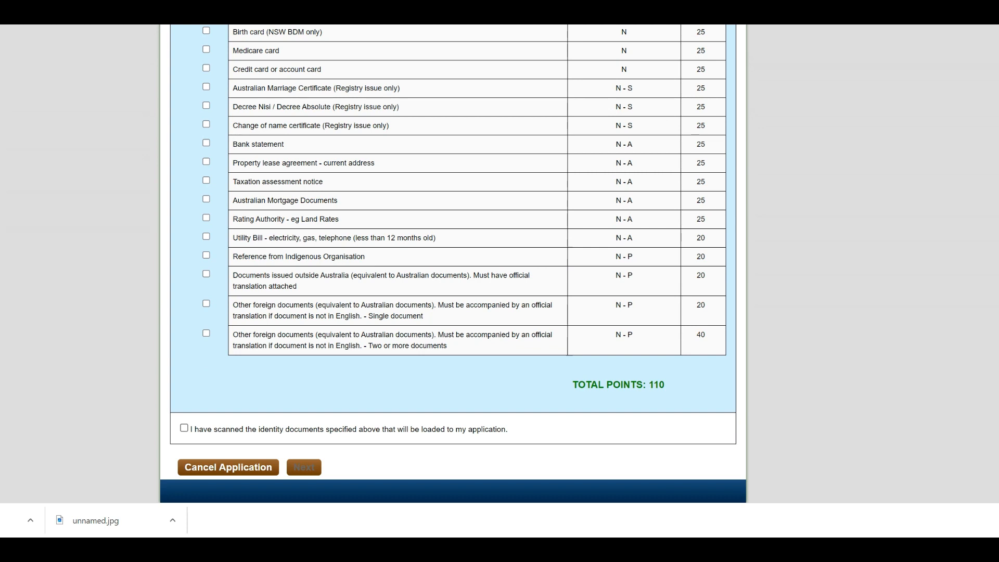
left_click(184, 427)
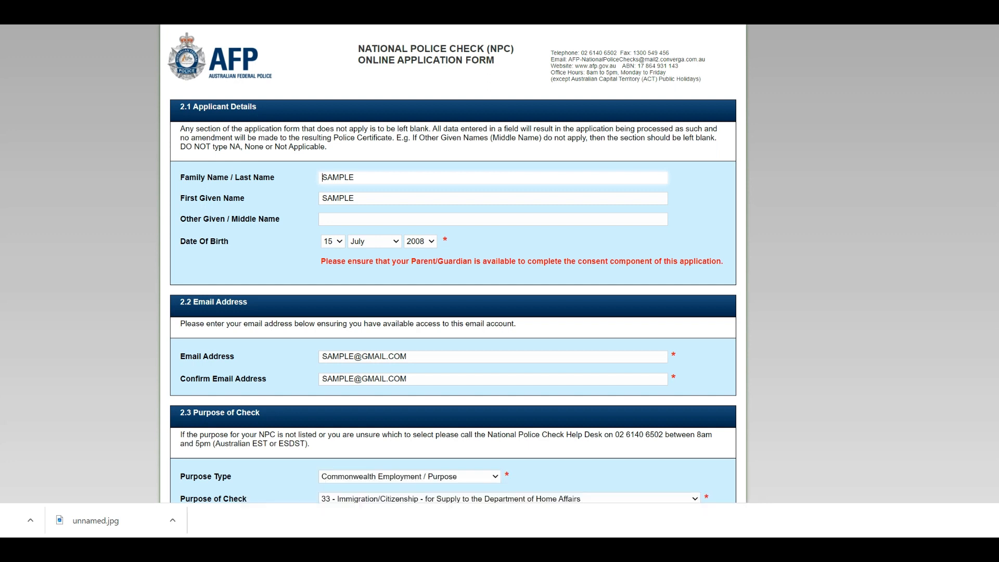
Set the date of birth year to 1992 and check the confirmation email entry
left_click(424, 241)
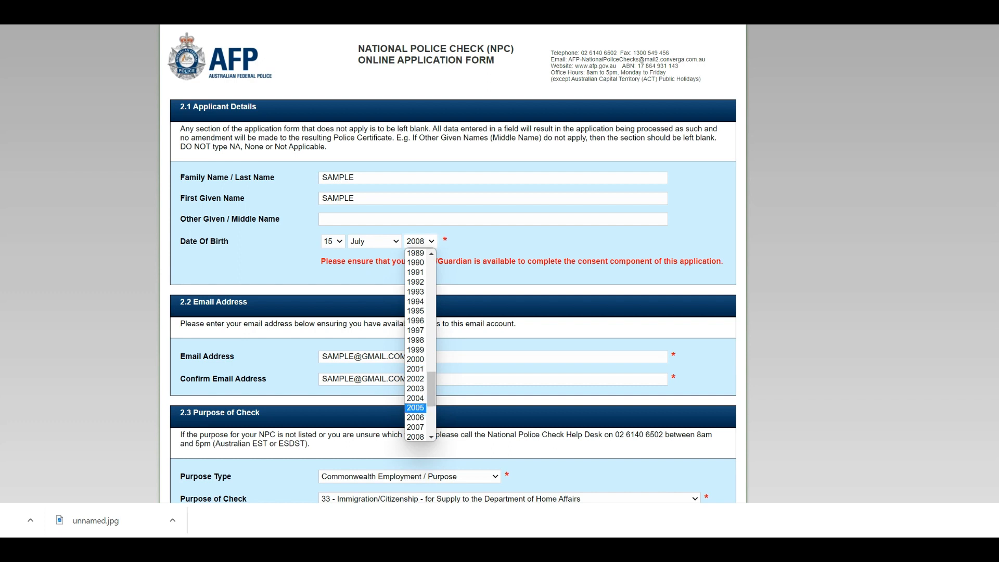
scroll(416, 408, "down", 3)
scroll(415, 351, "up", 4)
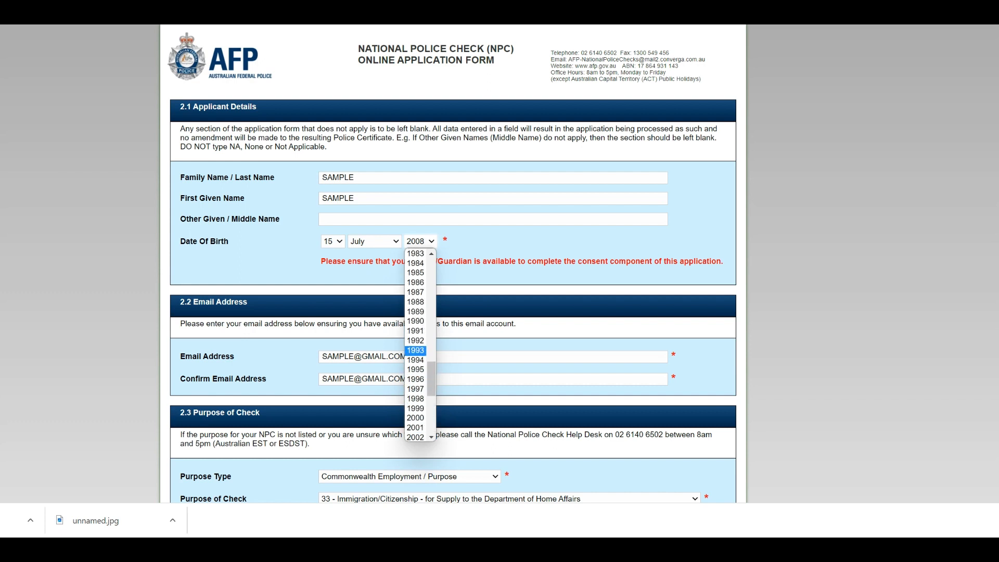
scroll(416, 427, "down", 1)
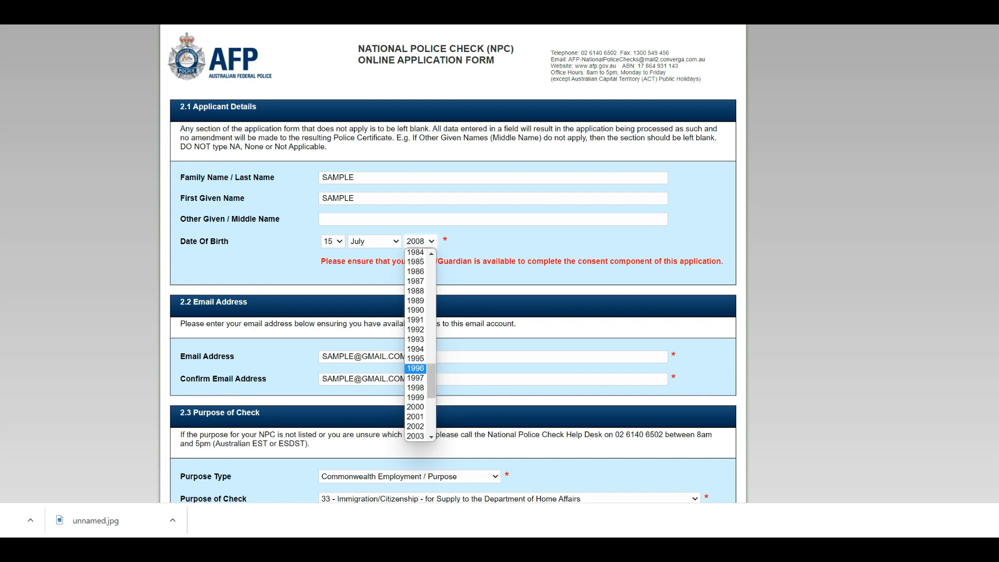
left_click(416, 330)
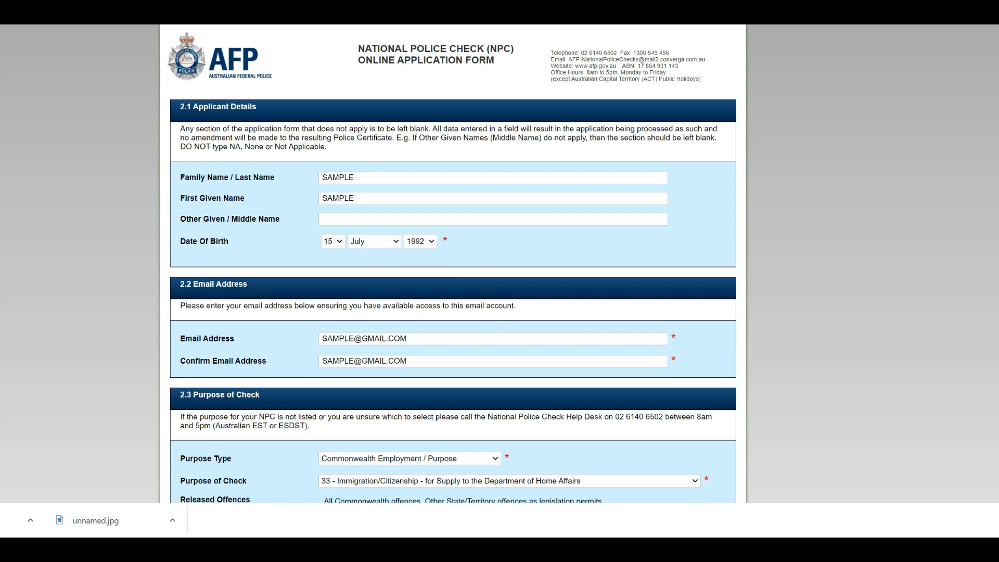
scroll(452, 260, "down", 2)
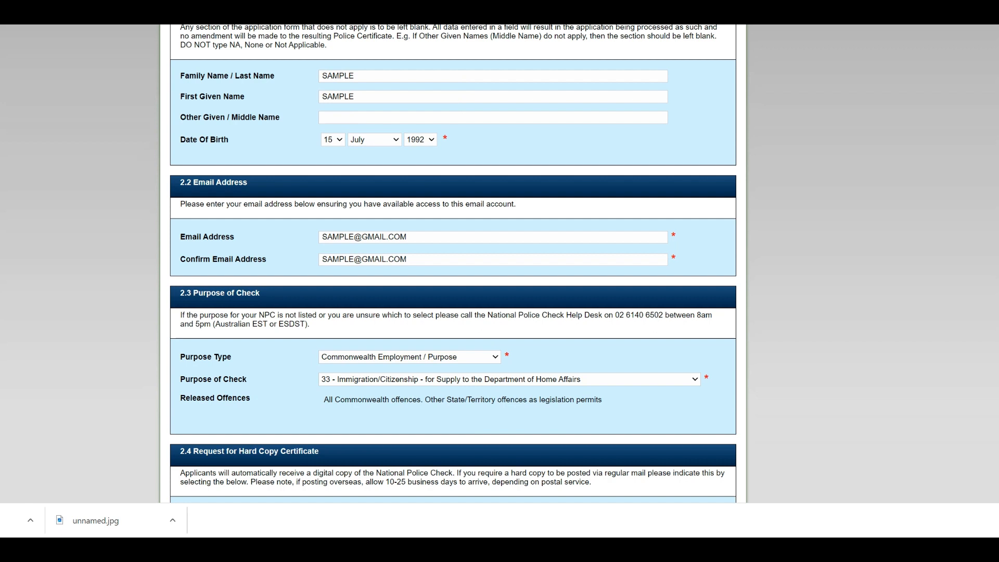
left_click(408, 259)
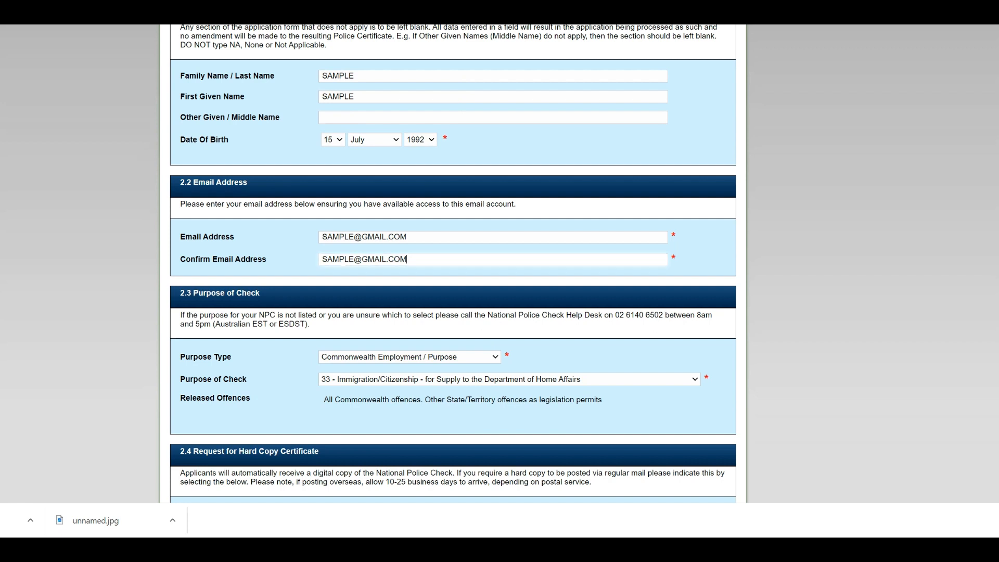
scroll(453, 260, "down", 2)
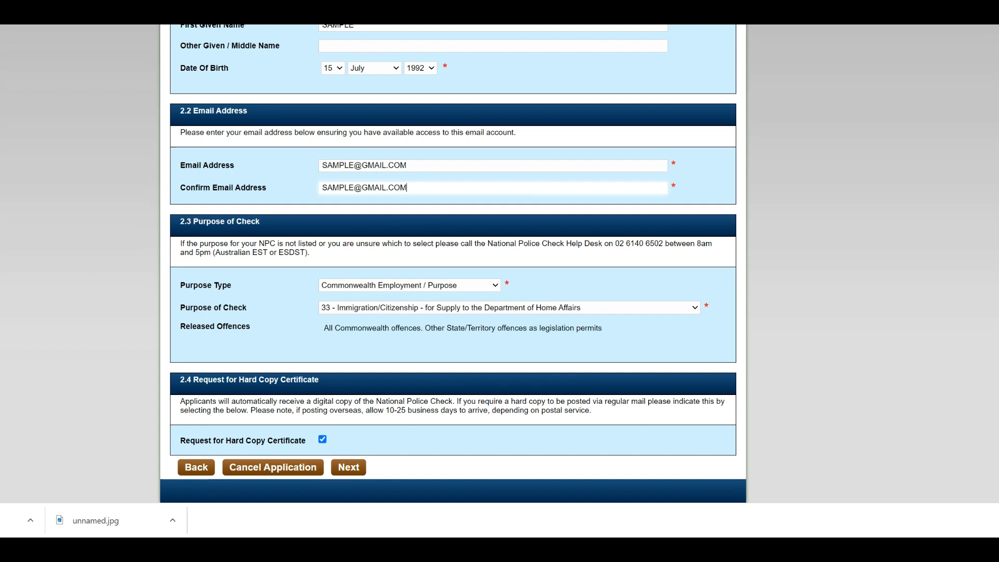
Keep Commonwealth Employment purpose type with 33 Immigration/Citizenship, and request a posted hard copy certificate
left_click(409, 285)
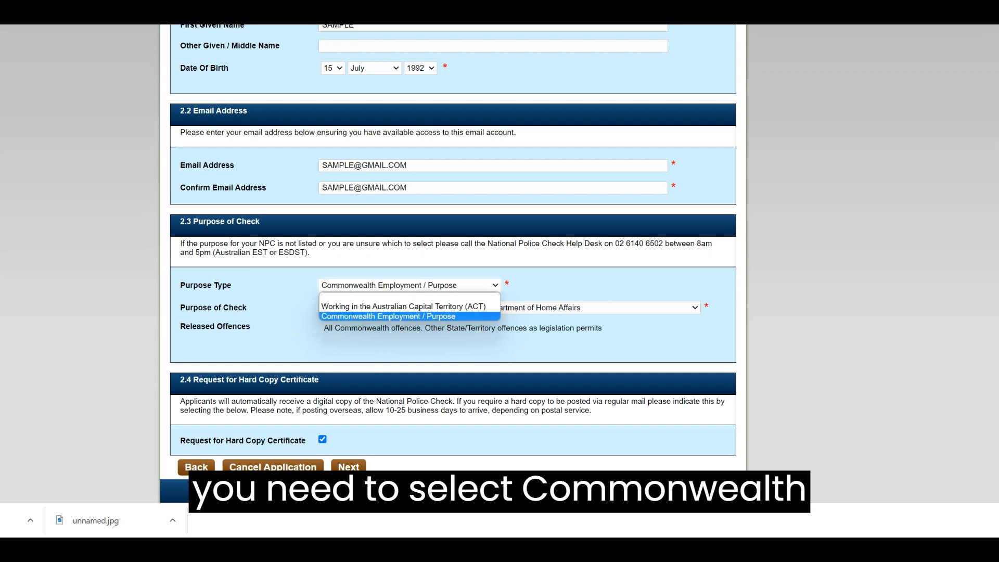
left_click(410, 316)
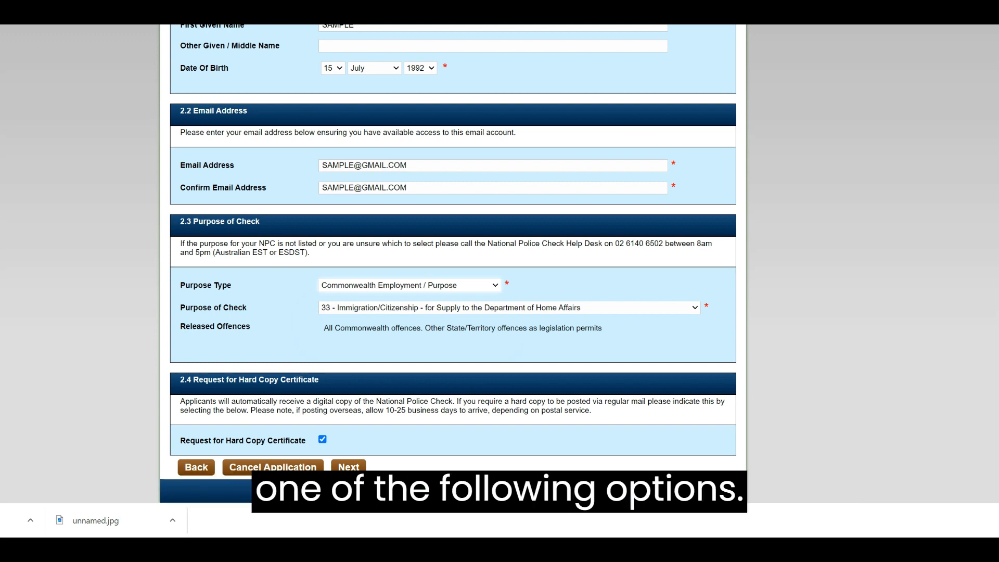
left_click(510, 307)
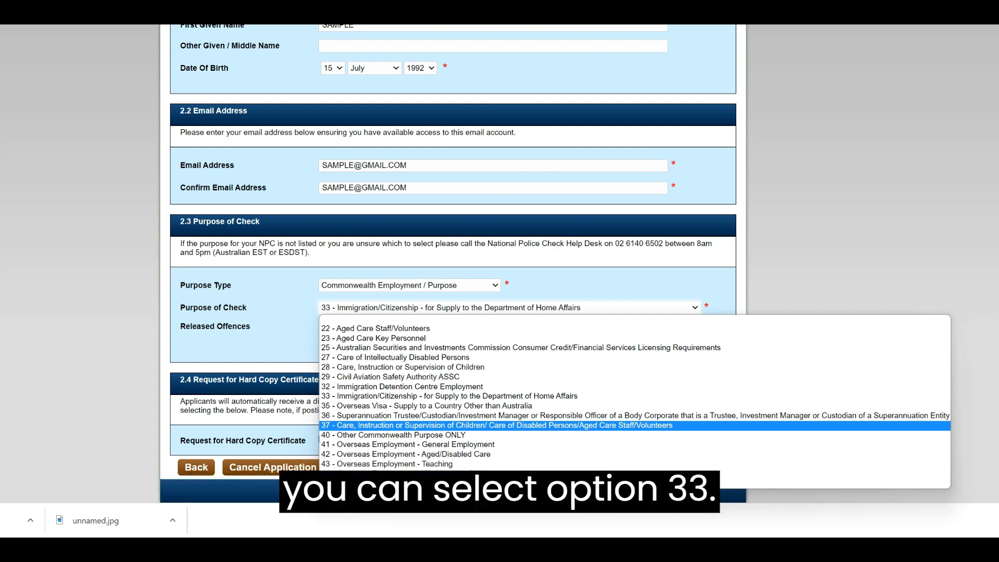
left_click(449, 396)
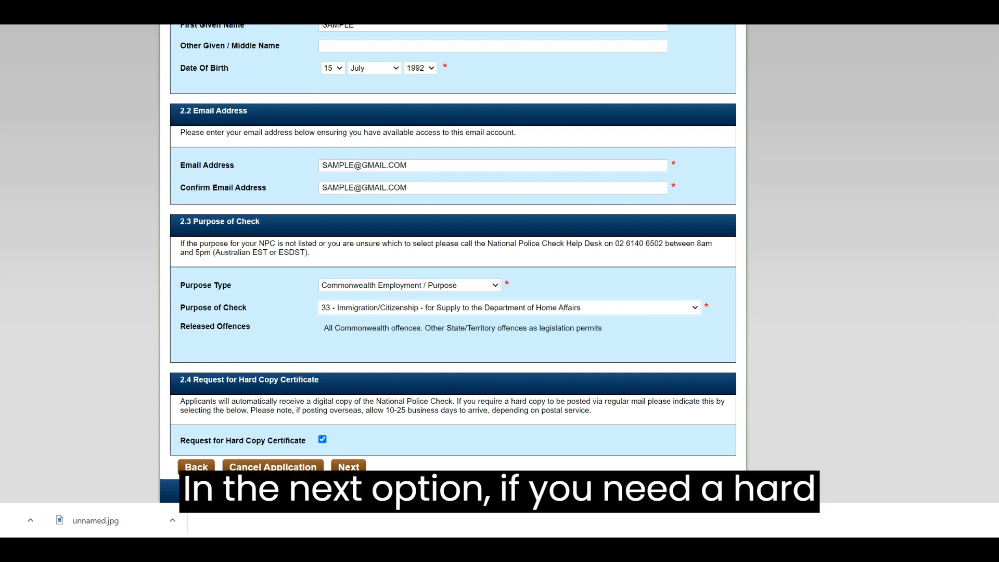
left_click(323, 440)
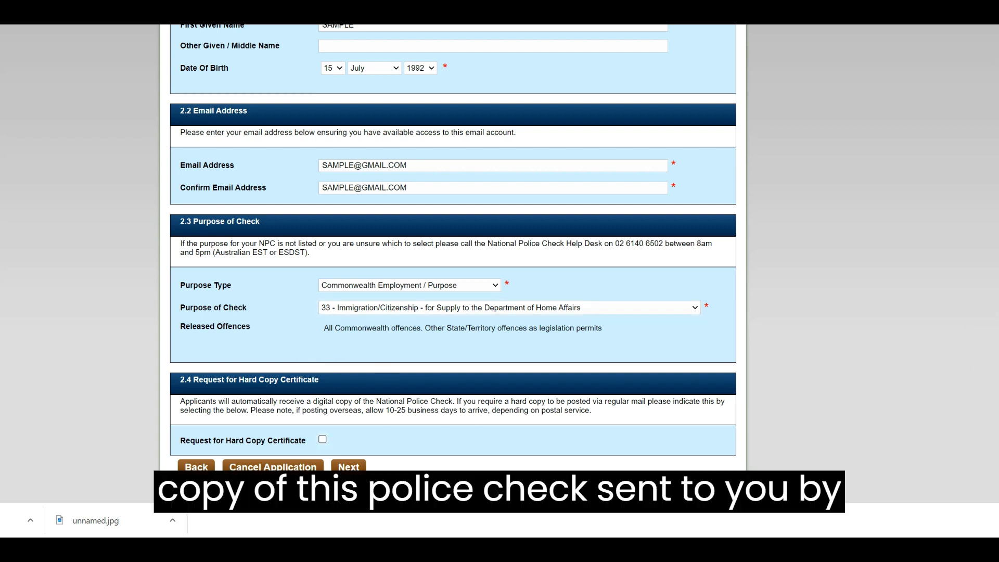
left_click(323, 439)
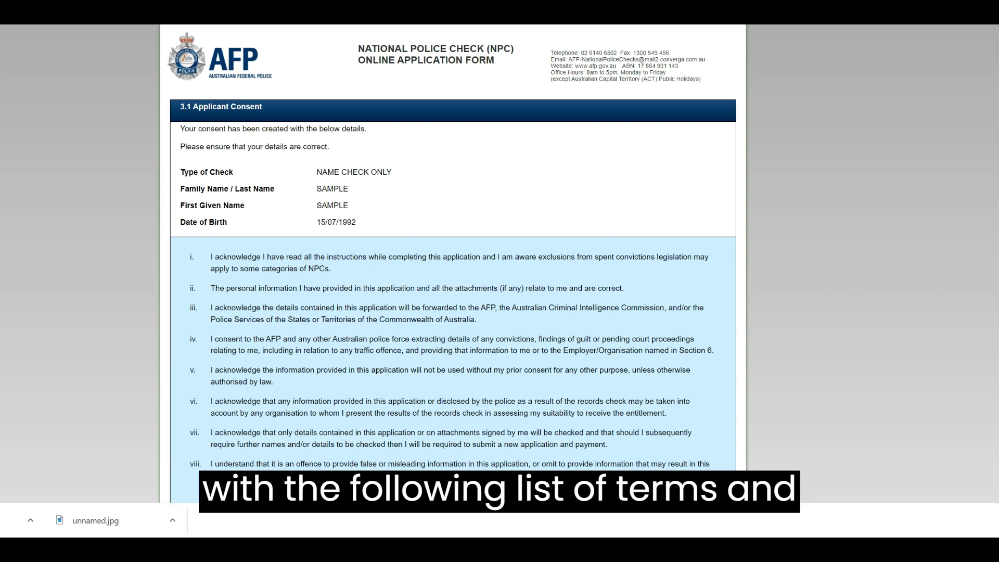
Tick the acknowledgement box agreeing to the consent terms and conditions
scroll(453, 261, "down", 2)
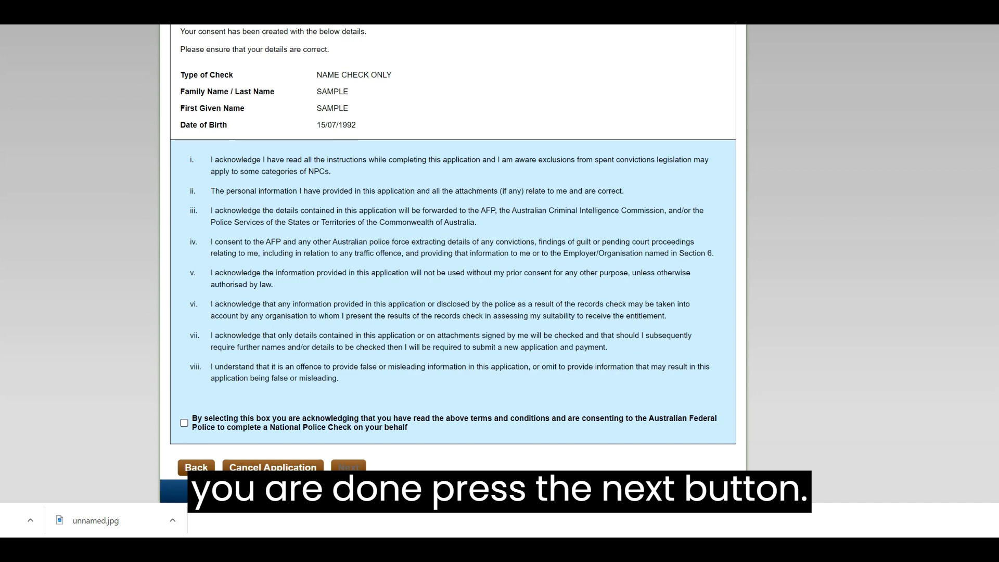
left_click(184, 423)
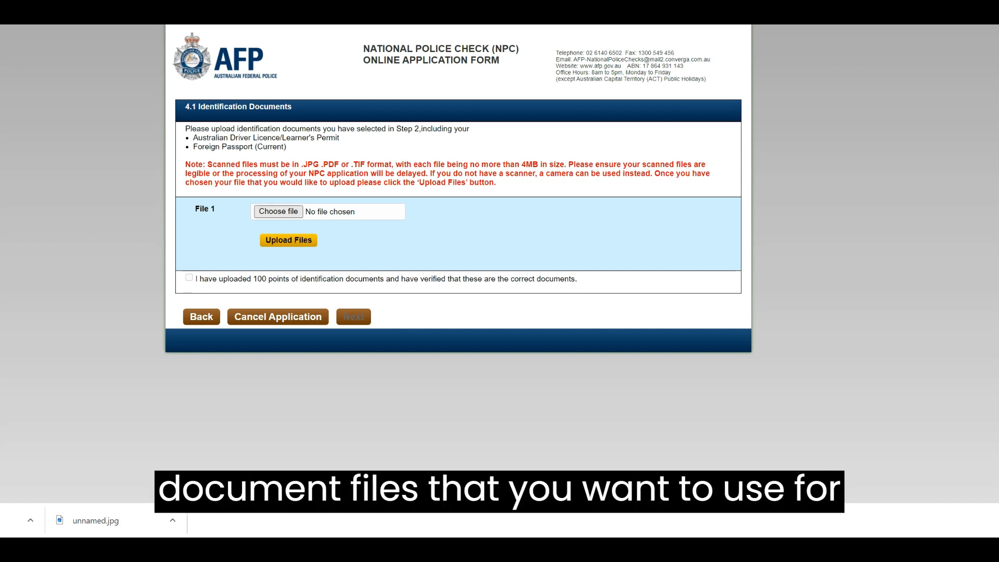
Upload two ID image files as File 1 and File 2, confirm 100 points, and continue
left_click(279, 212)
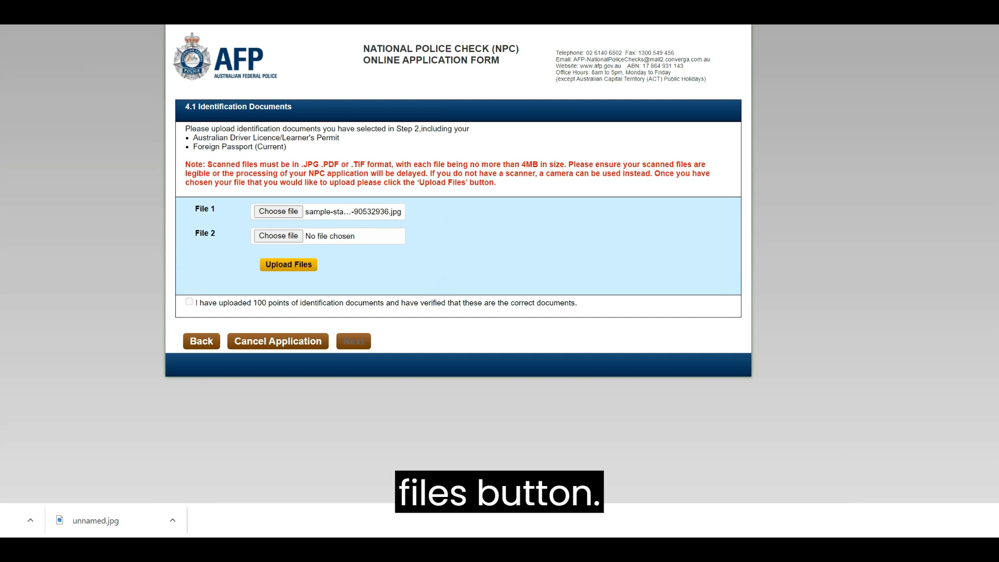
left_click(278, 235)
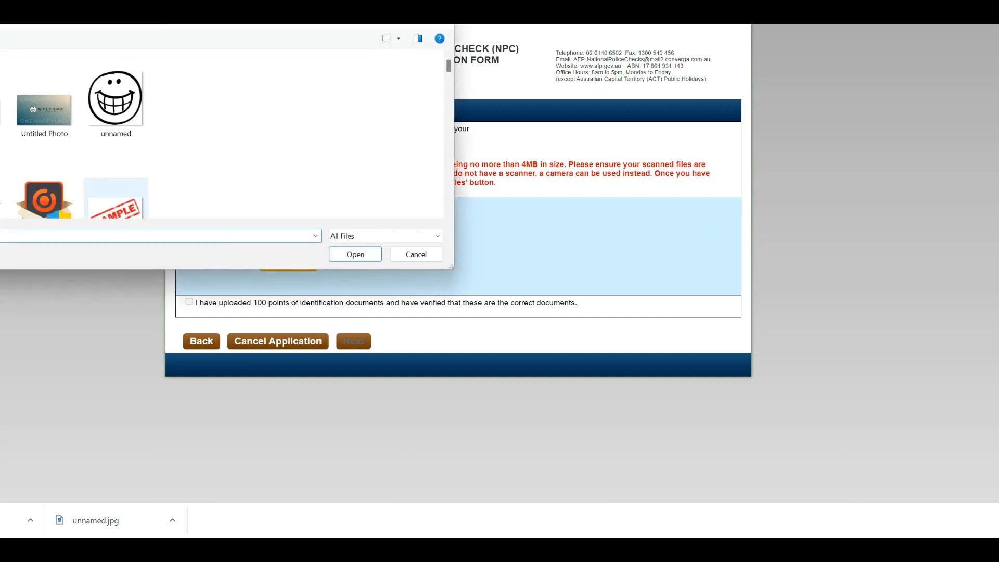
double_click(116, 100)
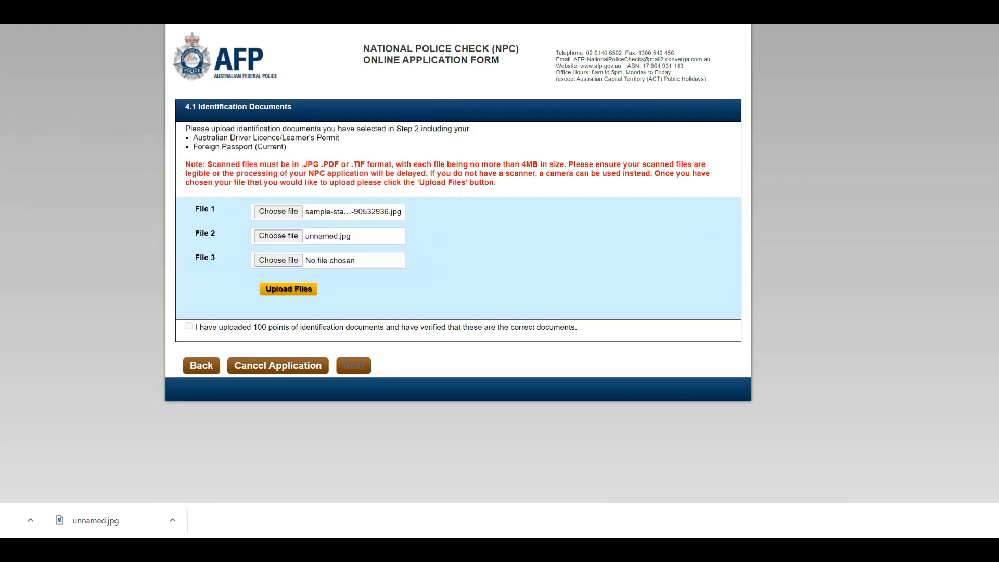
left_click(289, 289)
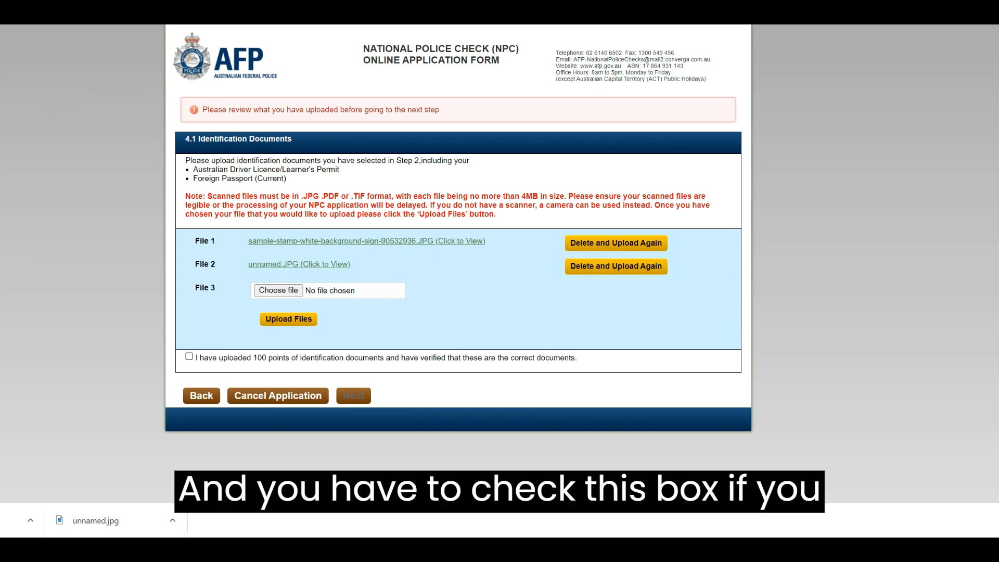
left_click(189, 357)
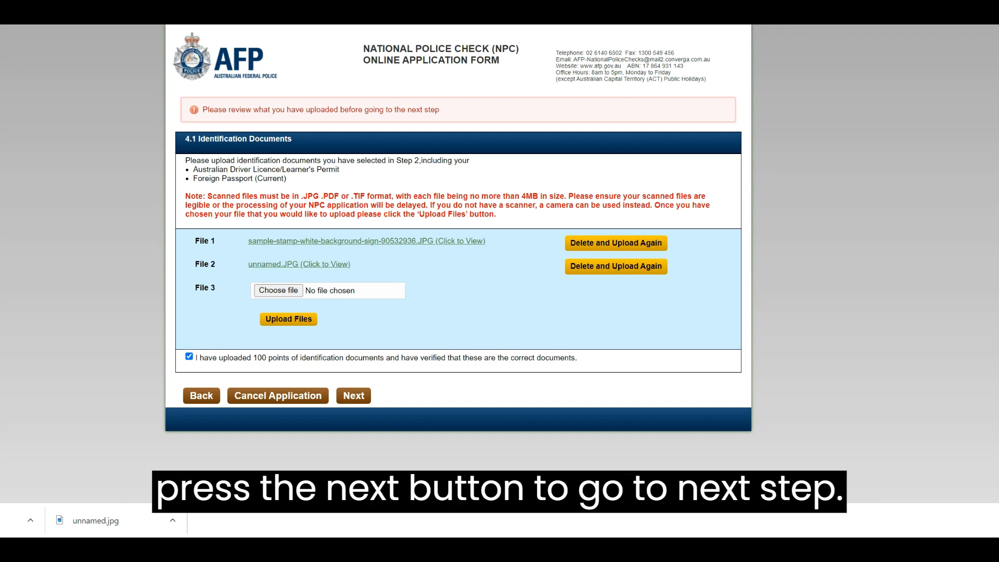
left_click(354, 396)
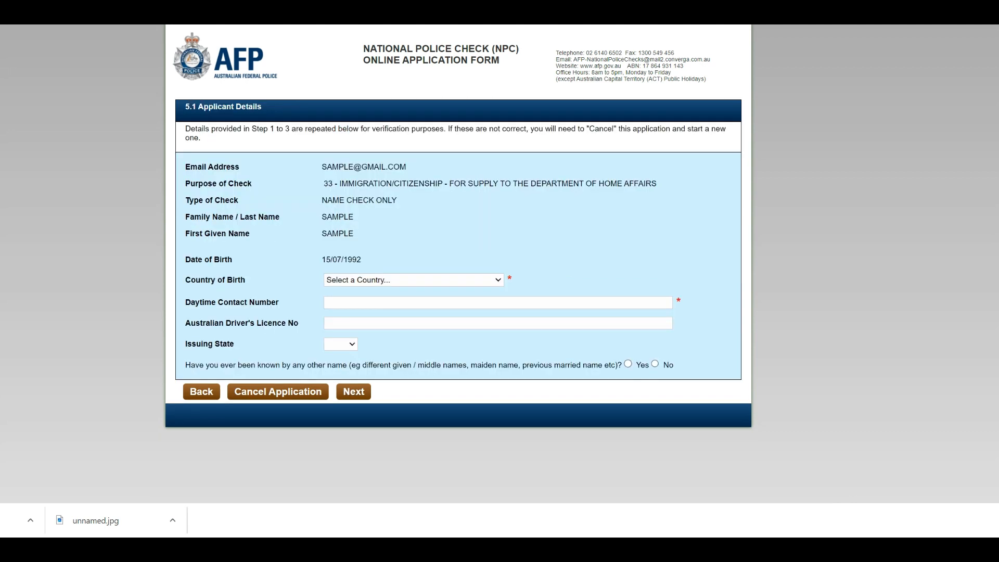
Enter India as birth country, the contact and licence numbers, NSW issuing state, and no other names
left_click(414, 280)
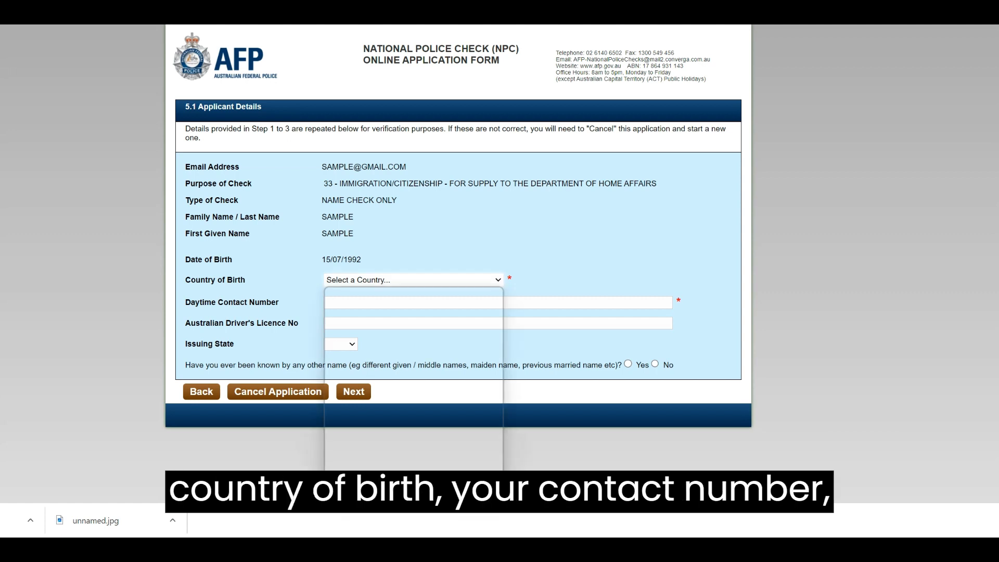
type("in")
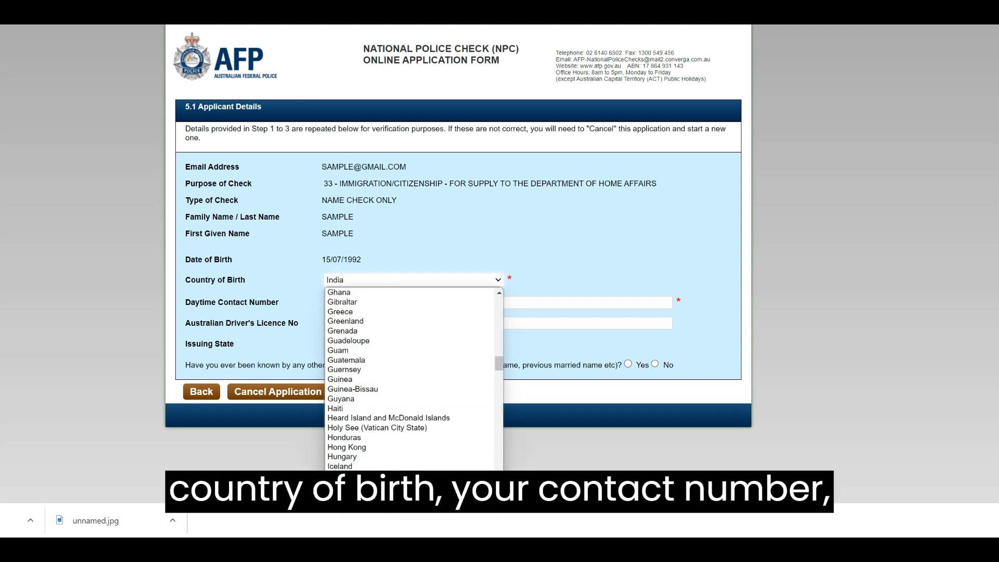
left_click(336, 476)
left_click(498, 303)
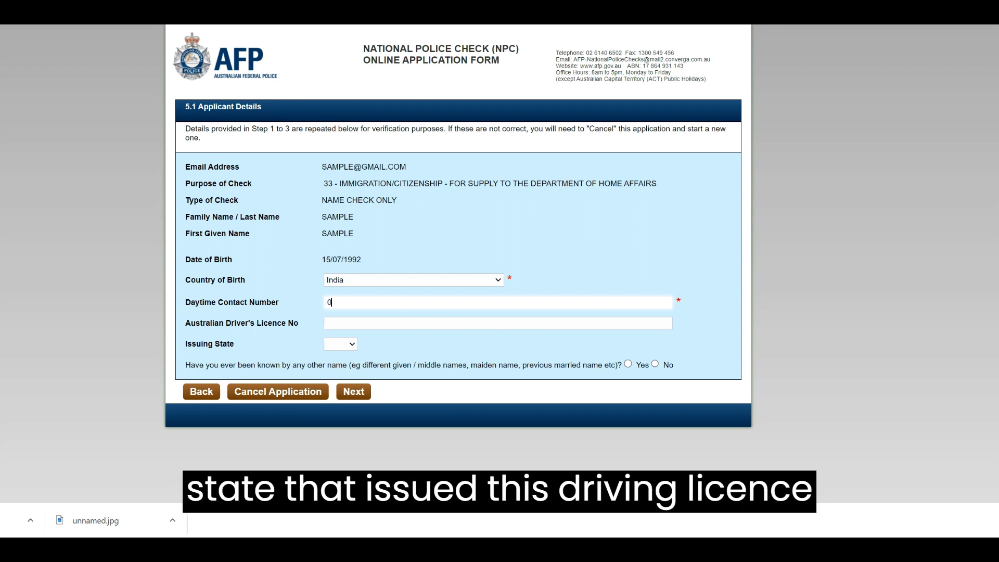
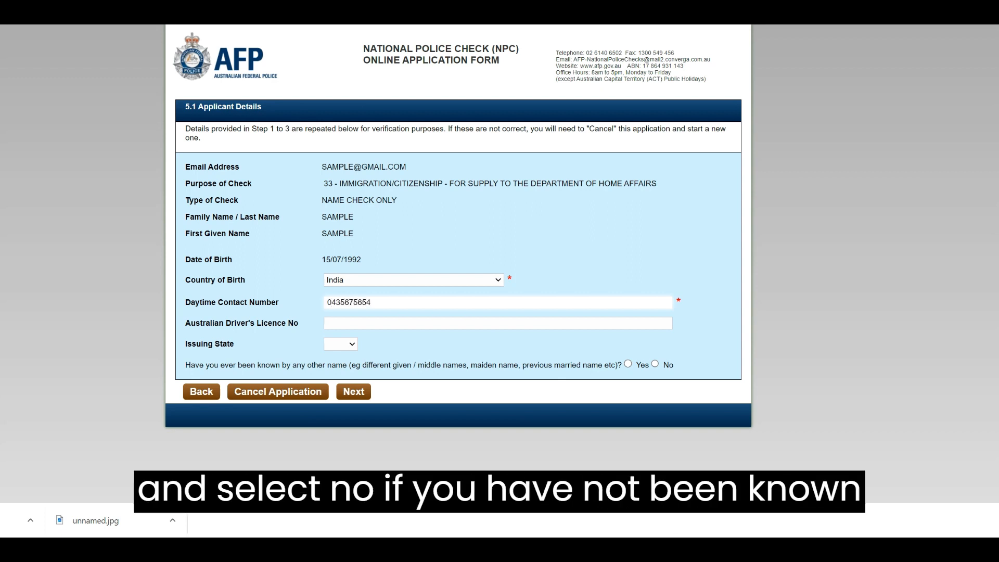
left_click(498, 323)
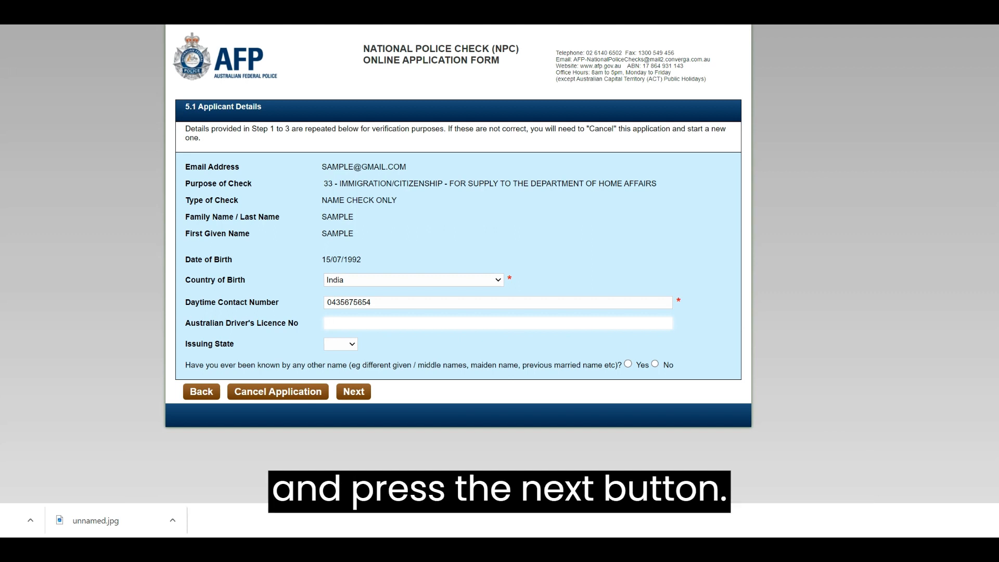
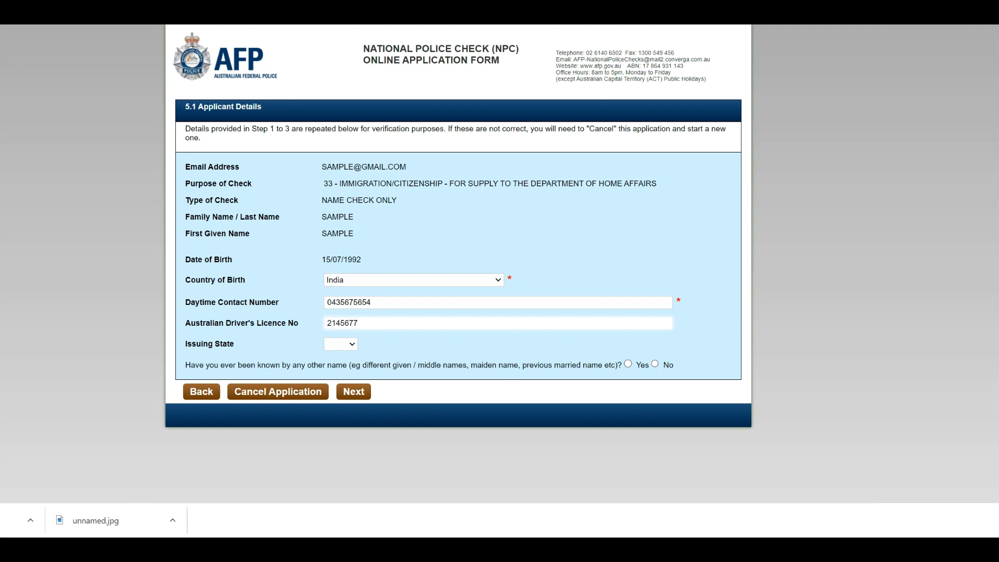
left_click(341, 344)
left_click(340, 364)
left_click(655, 364)
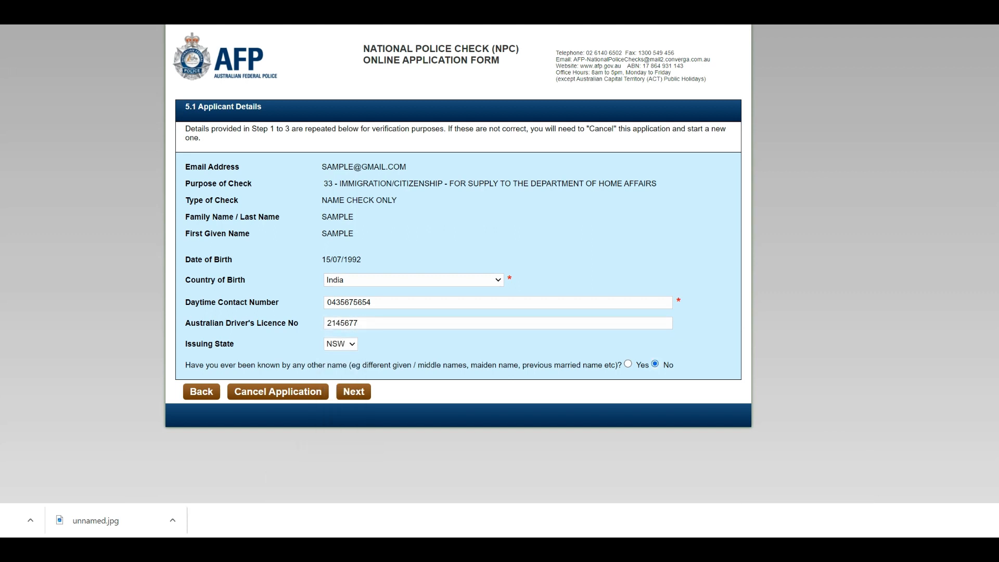
left_click(353, 391)
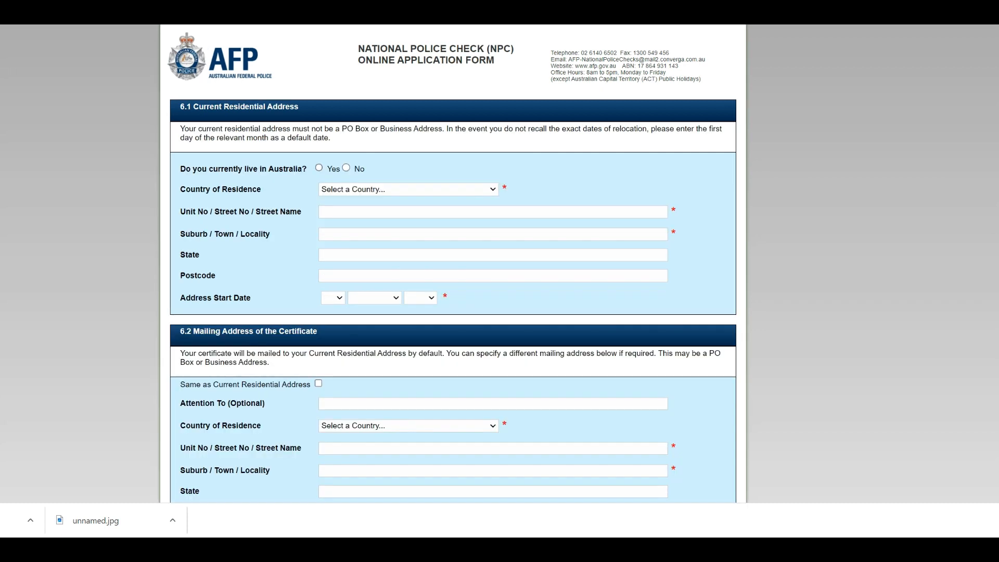
Enter the current Australian address: SAMPLE street and suburb, state NSW, postcode 2146
left_click(319, 168)
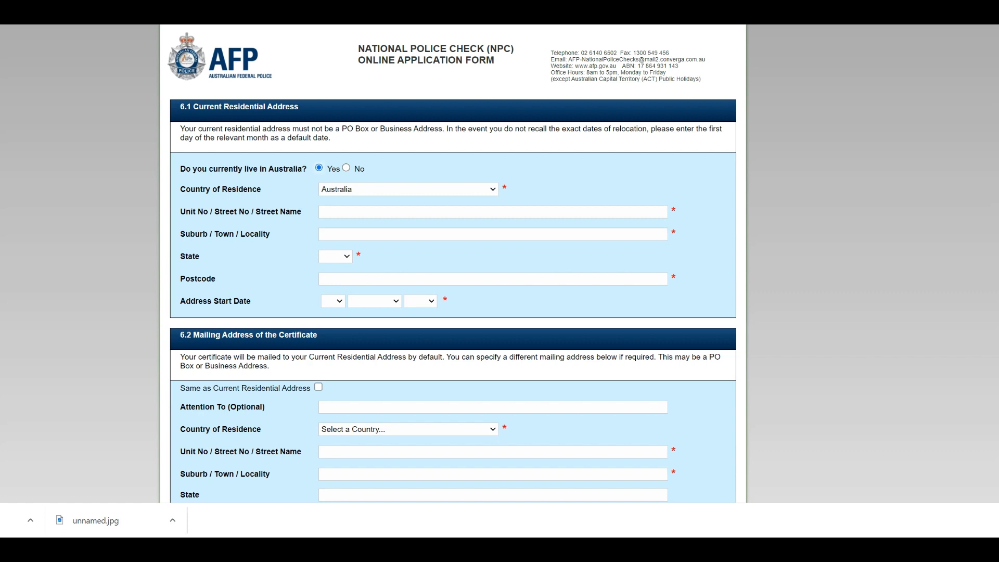
left_click(492, 212)
type("SAMPLE")
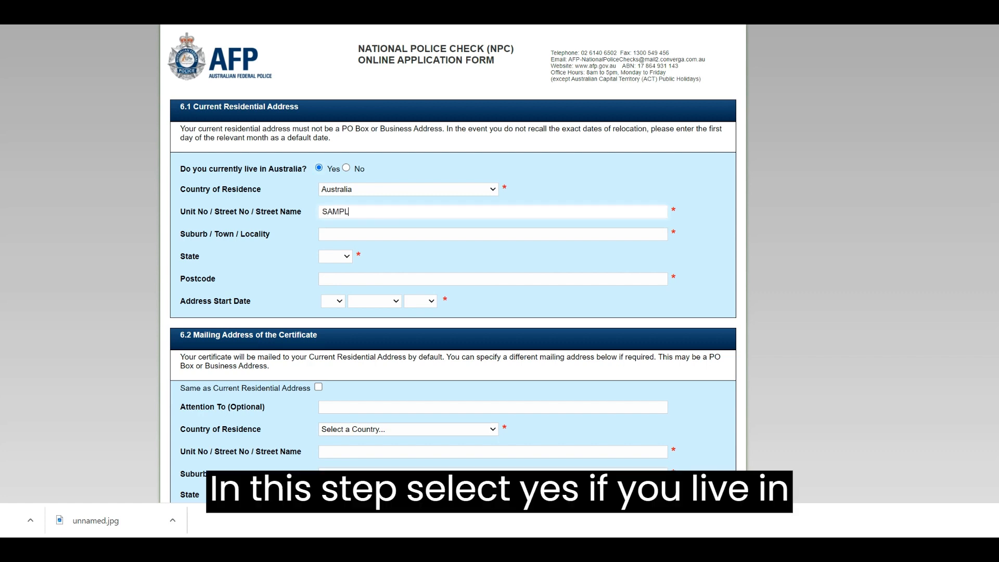
key("Tab")
type("SAMPLE")
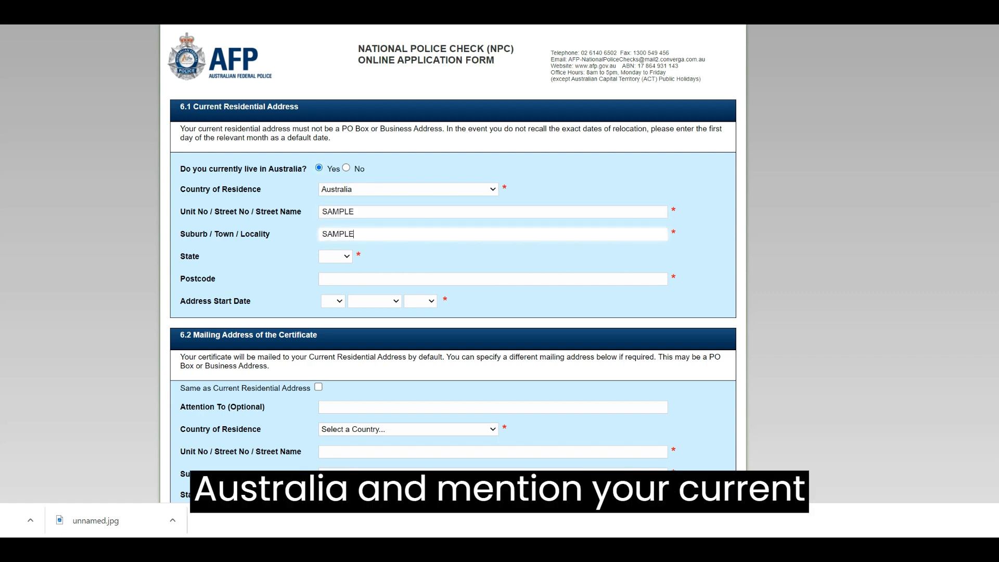
left_click(336, 256)
left_click(331, 278)
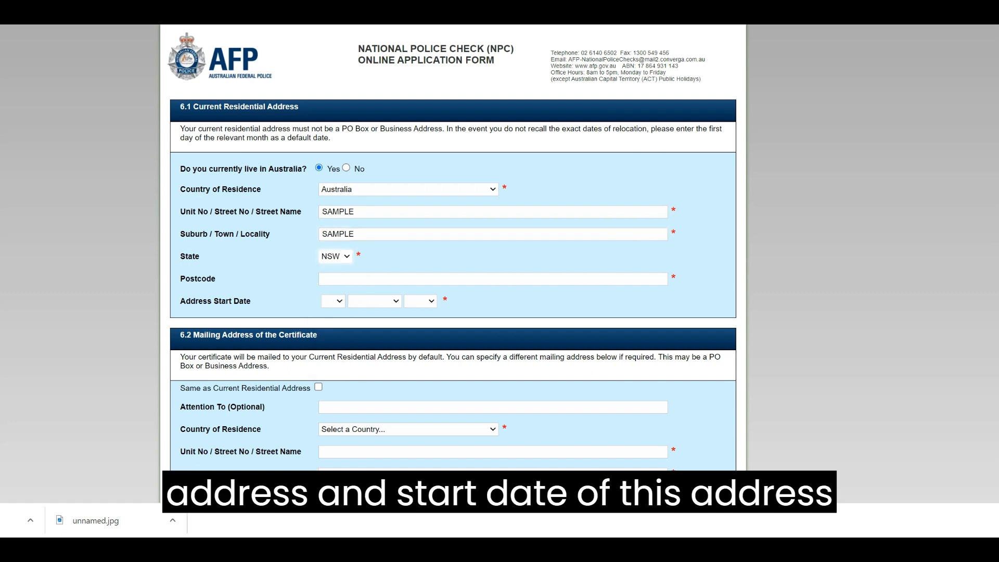
left_click(493, 279)
type("2146")
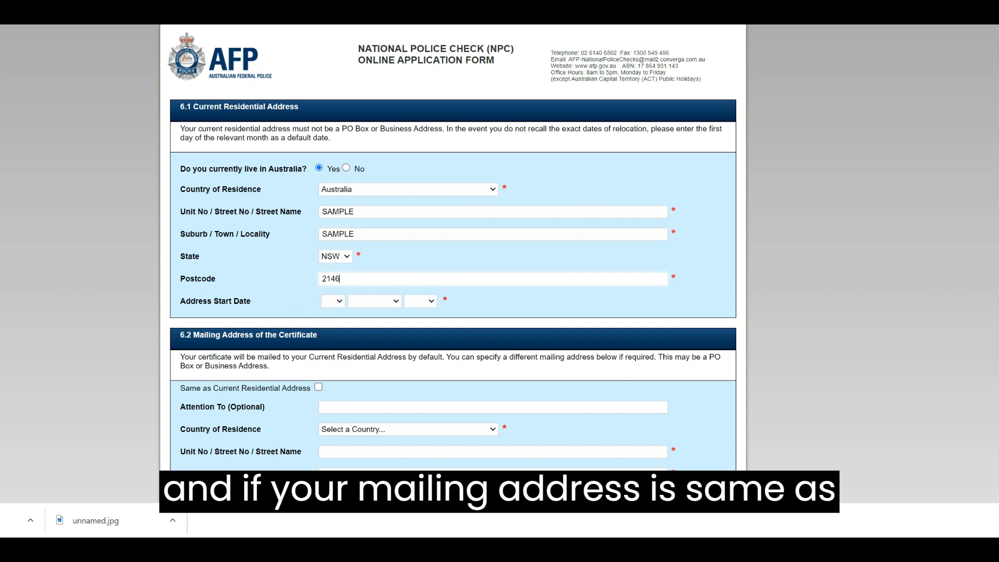
Set the address start date to 6 July 2015 and use it as the mailing address
left_click(333, 301)
left_click(328, 371)
left_click(375, 301)
left_click(365, 381)
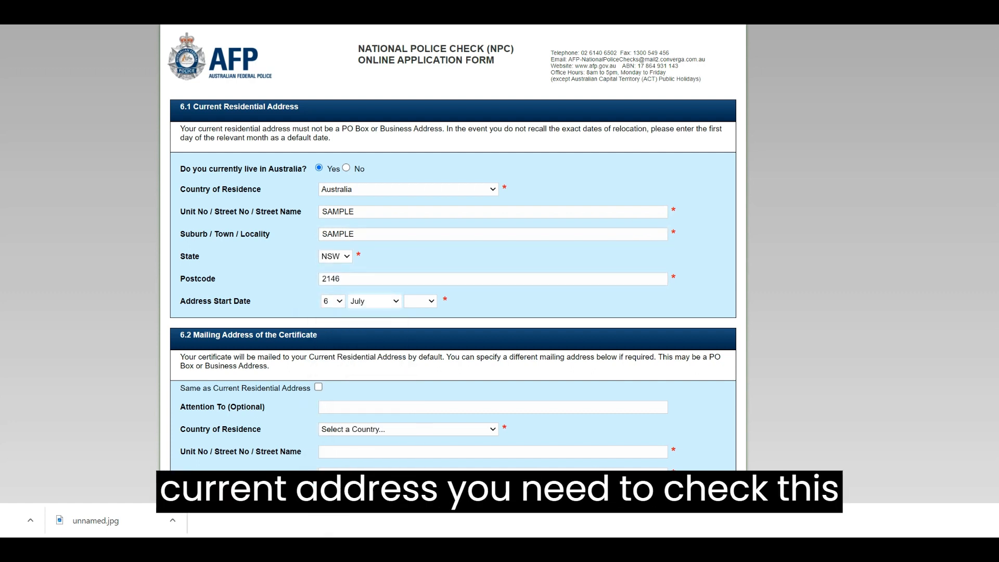
left_click(421, 301)
scroll(416, 333, "down", 10)
scroll(416, 333, "down", 6)
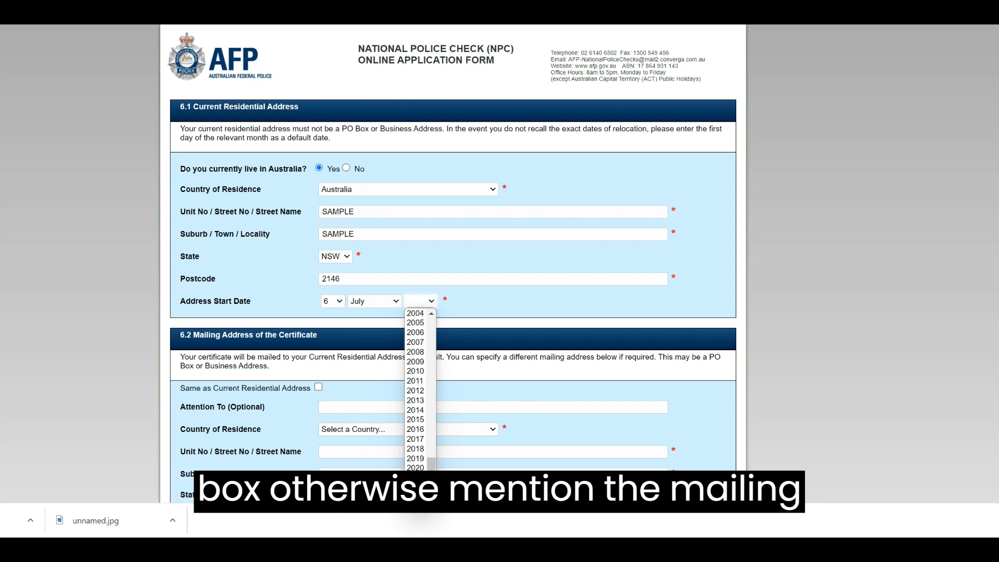
left_click(415, 421)
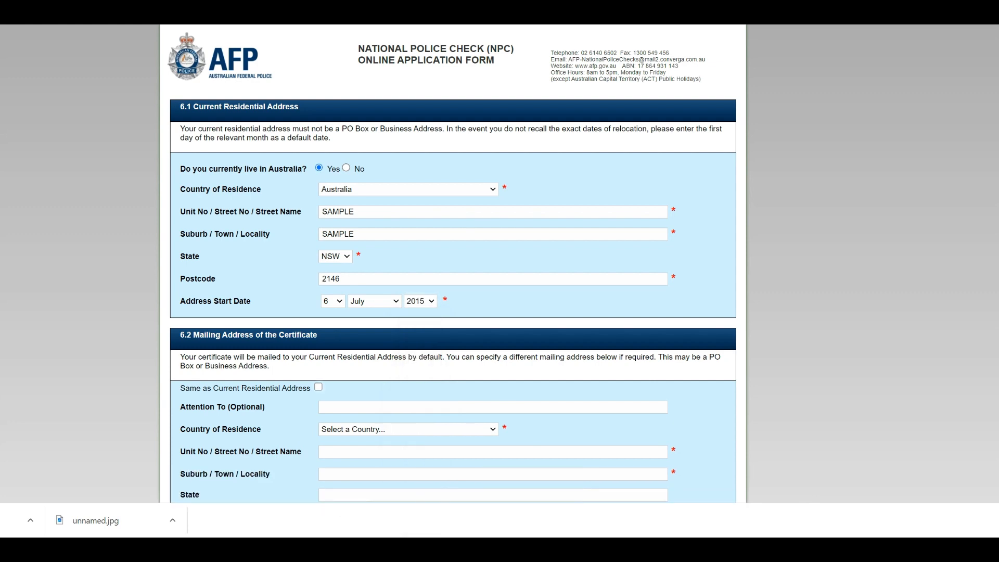
left_click(318, 387)
scroll(453, 260, "down", 3)
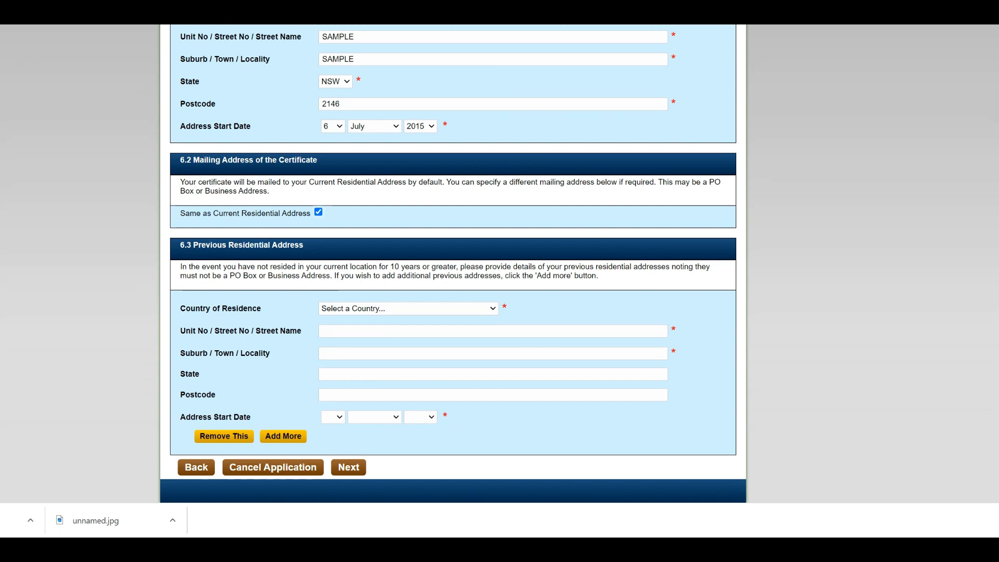
Set the previous address country to Australia and street to SAMPLE, removing an extra blank entry
left_click(409, 309)
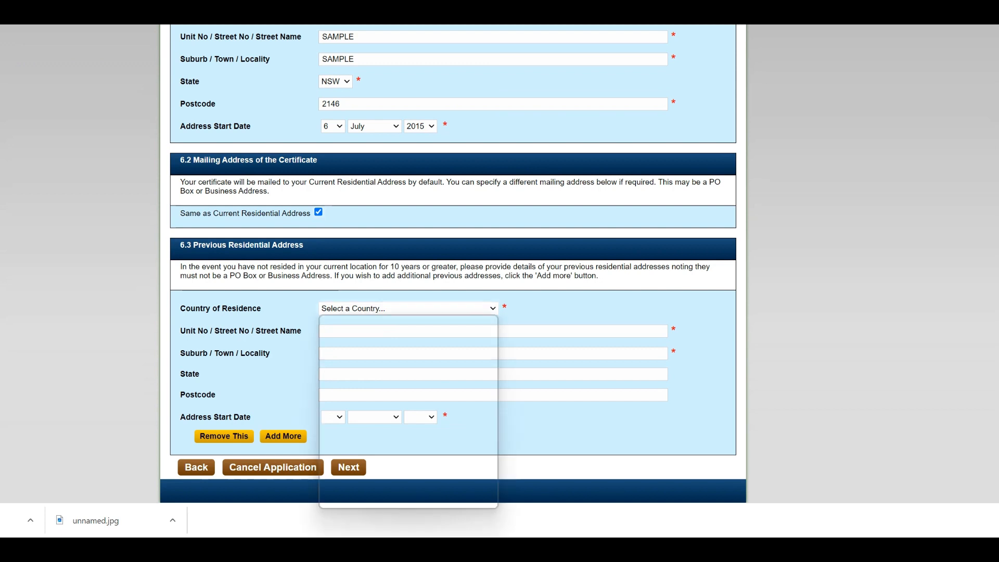
type("au")
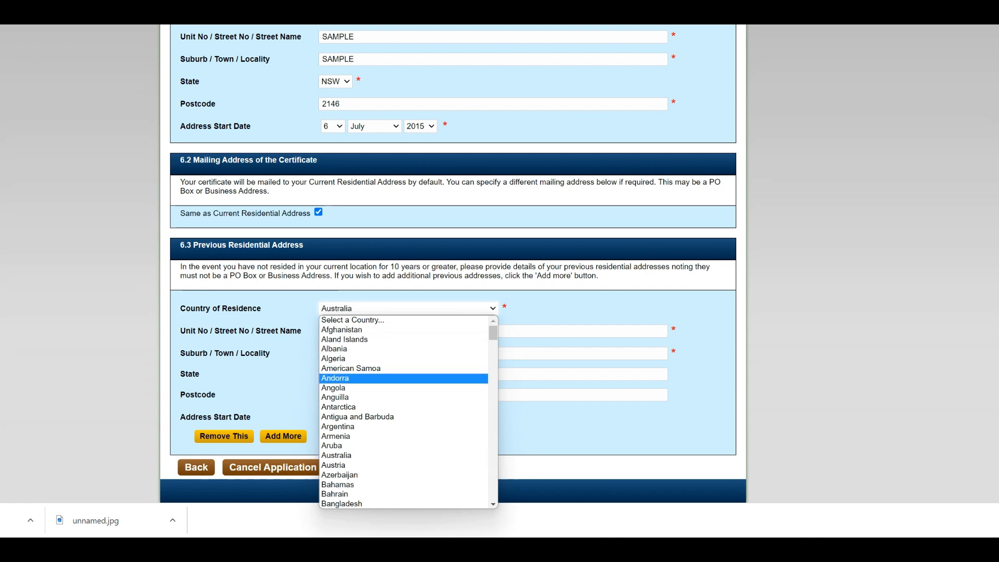
key("Return")
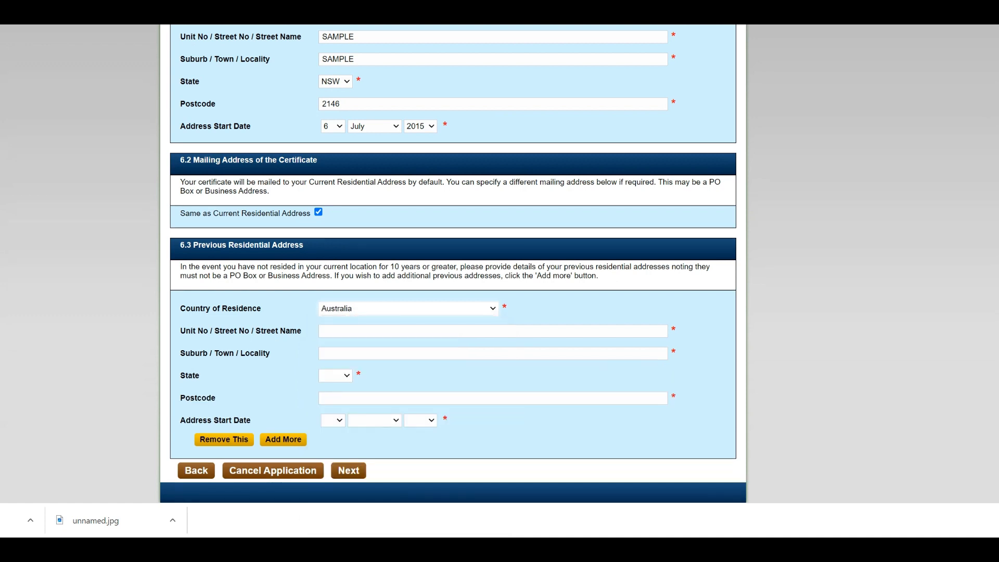
key("Tab")
type("SSA")
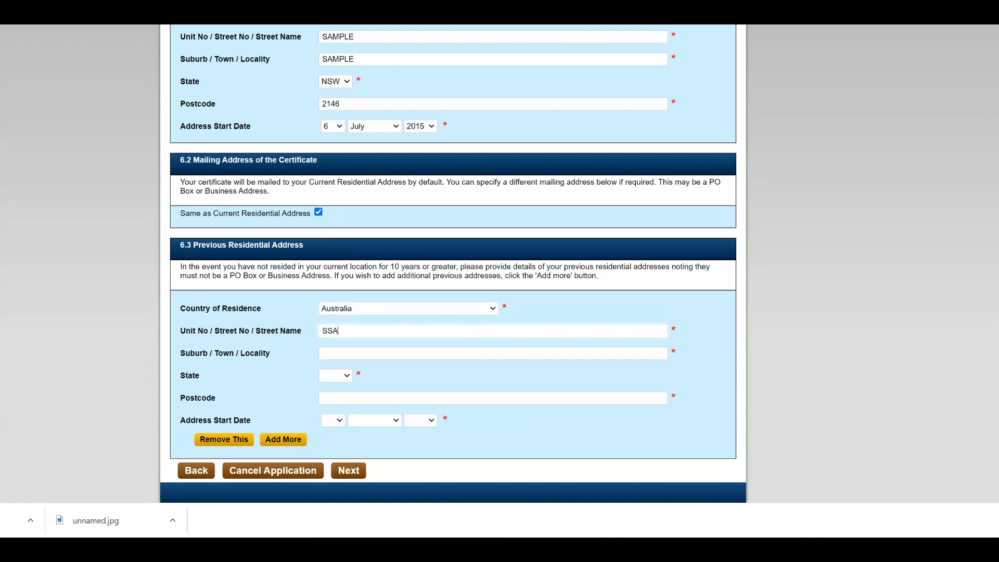
key("BackSpace")
key("BackSpace")
type("AMPLE")
left_click(283, 439)
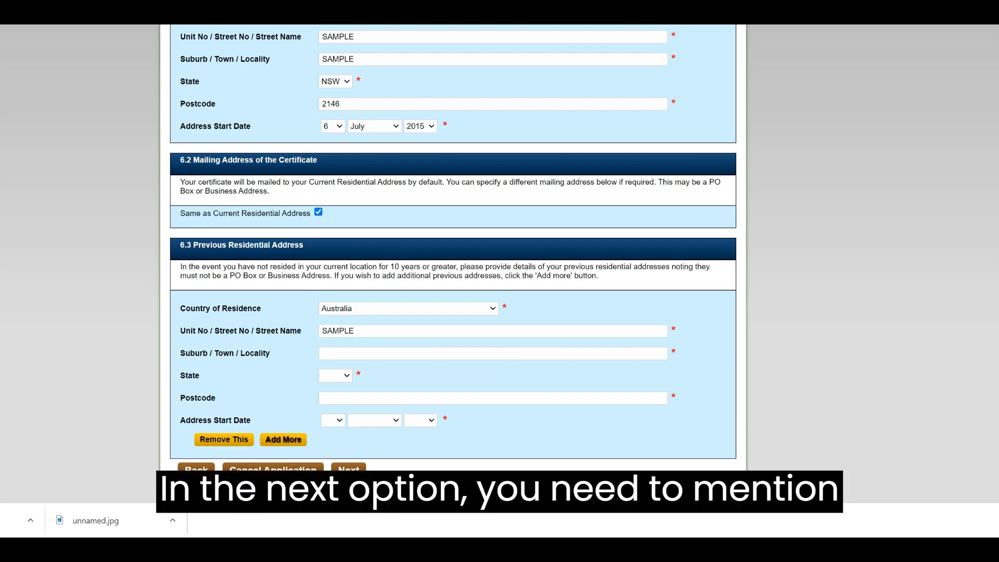
scroll(229, 437, "down", 5)
left_click(223, 436)
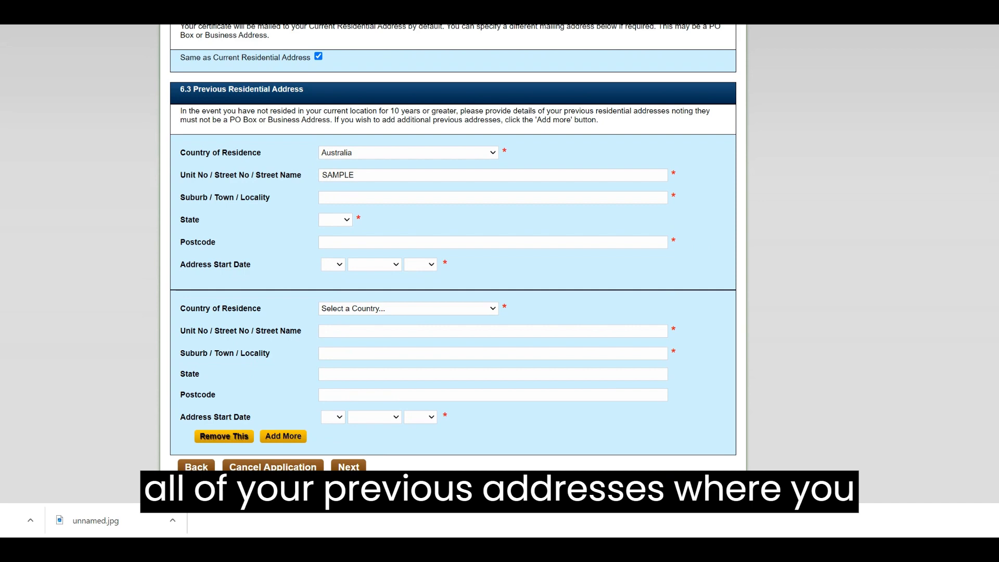
scroll(451, 260, "down", 4)
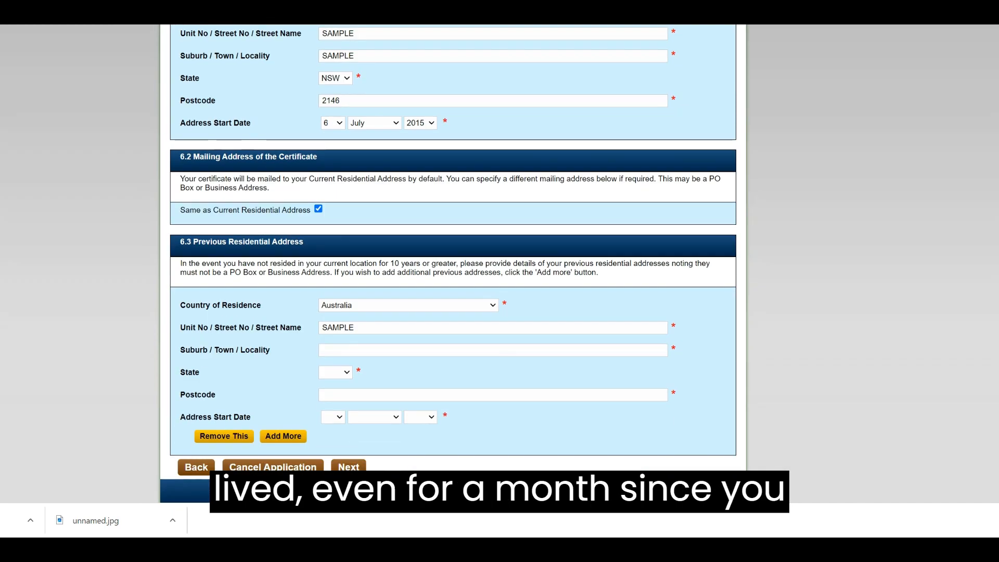
Enter previous suburb SAMPLE, state NSW, postcode 2145, and a June start date toward 2003
left_click(324, 350)
type("SAMPLE")
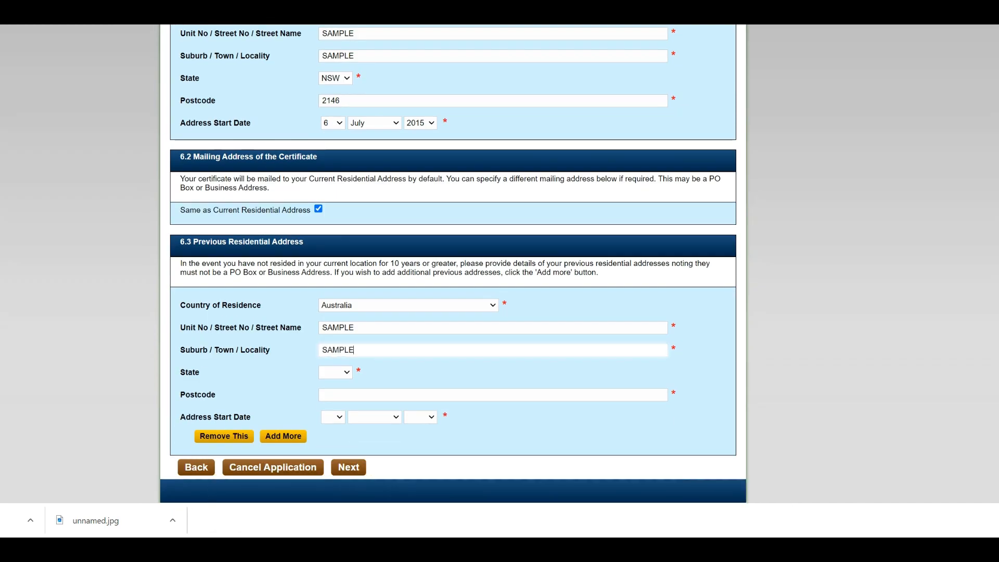
key("Tab")
key("n")
key("Tab")
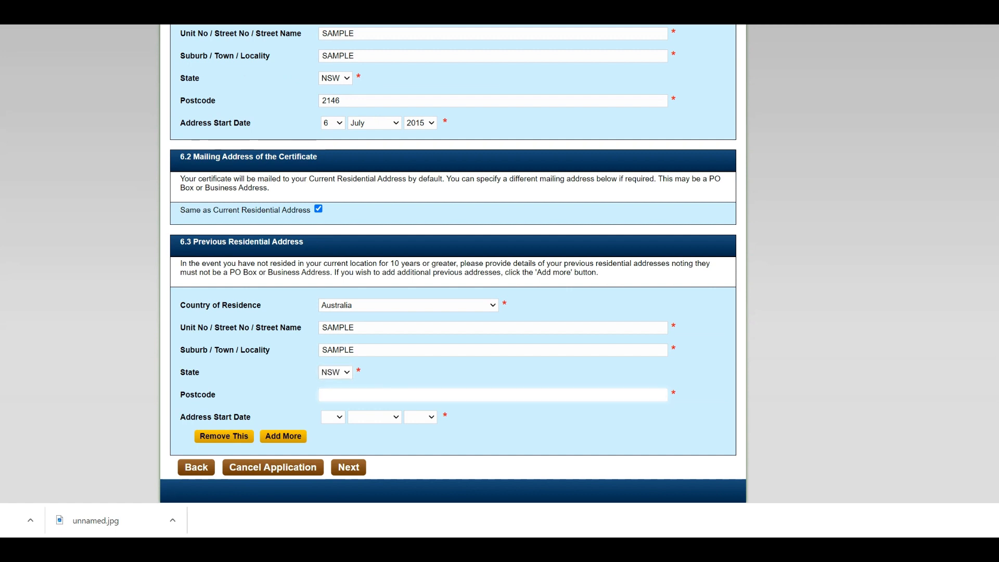
type("2145")
key("Tab")
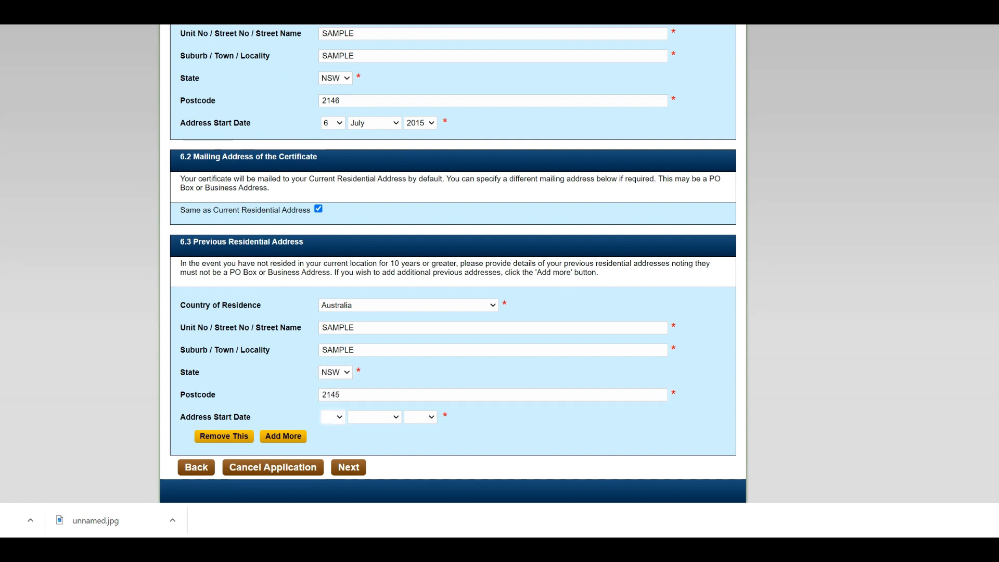
key("Tab")
key("j")
key("j")
key("Tab")
type("1924")
key("Down")
key("Down")
key("Down")
key("Down")
key("Down")
key("Down")
key("Down")
key("Down")
key("Down")
key("Down")
key("Down")
key("Down")
key("Down")
key("Down")
key("Down")
key("Down")
key("Down")
key("Down")
key("Down")
key("Down")
key("Down")
key("Down")
key("Down")
key("Down")
key("Down")
key("Down")
key("Down")
key("Down")
key("Down")
key("Down")
key("Down")
key("Down")
key("Down")
key("Down")
key("Down")
key("Down")
key("Down")
key("Down")
key("Down")
key("Down")
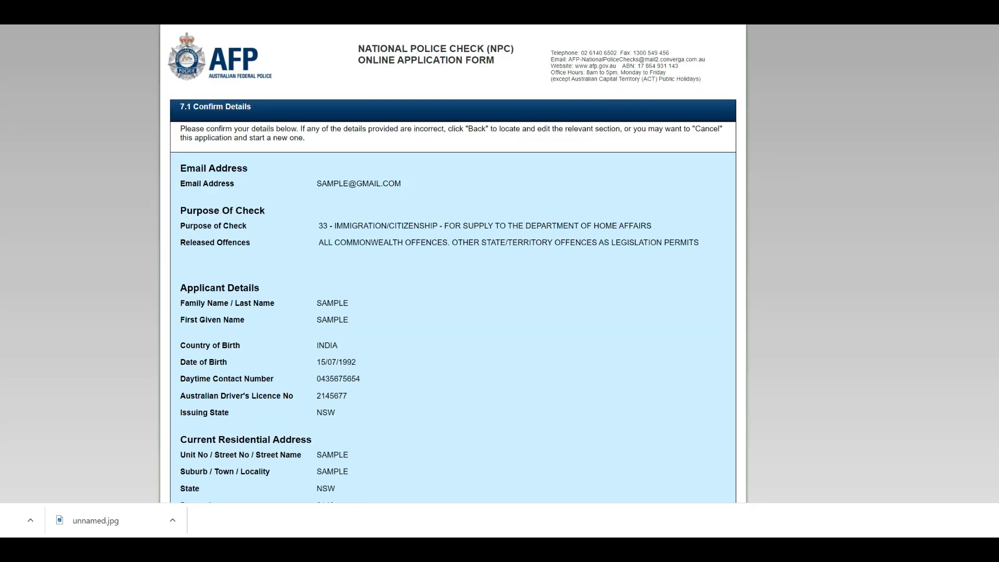
Review the Confirm Details page and tick both declaration checkboxes
scroll(453, 263, "down", 6)
scroll(453, 263, "up", 2)
scroll(452, 264, "up", 2)
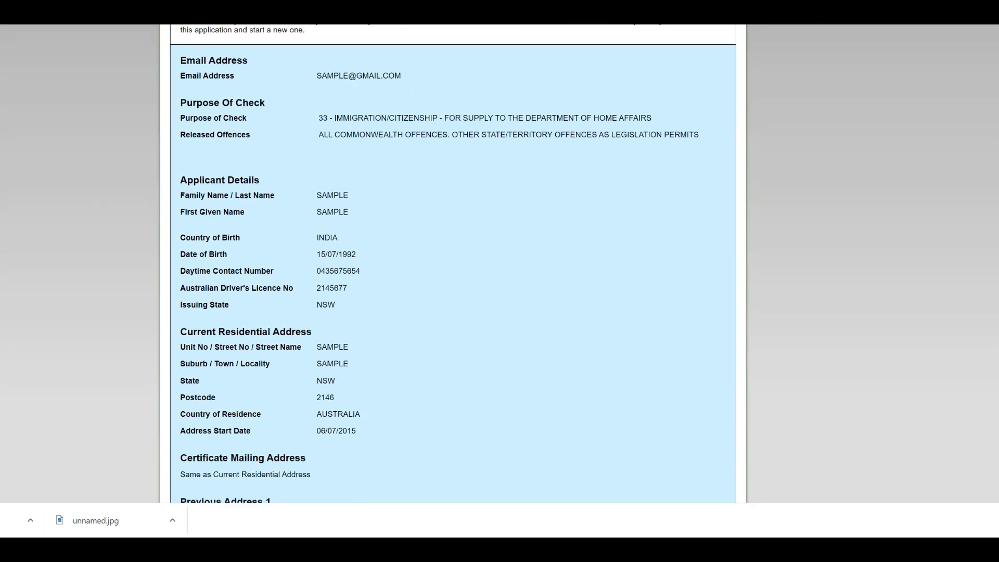
scroll(452, 263, "down", 7)
scroll(452, 263, "up", 8)
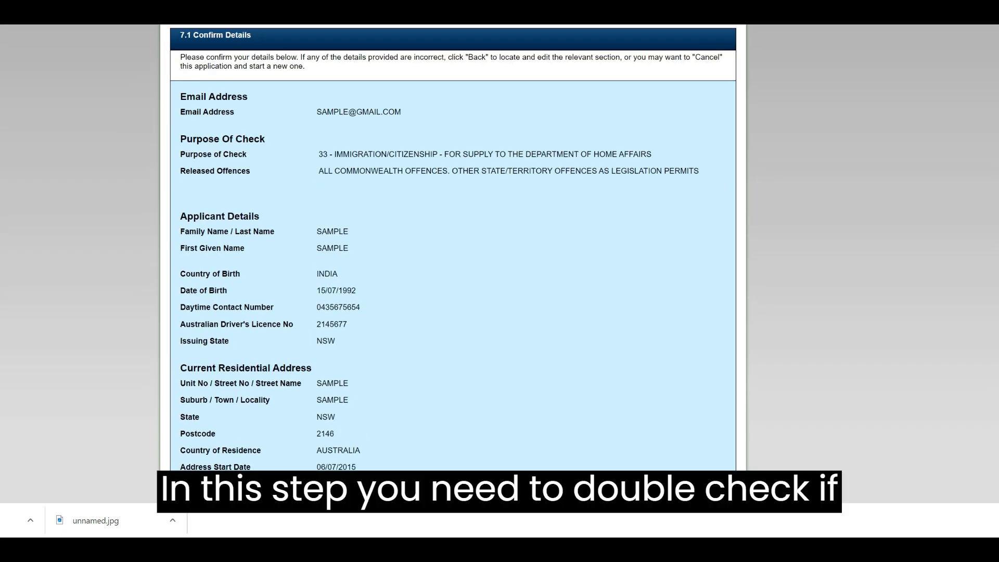
scroll(453, 264, "down", 8)
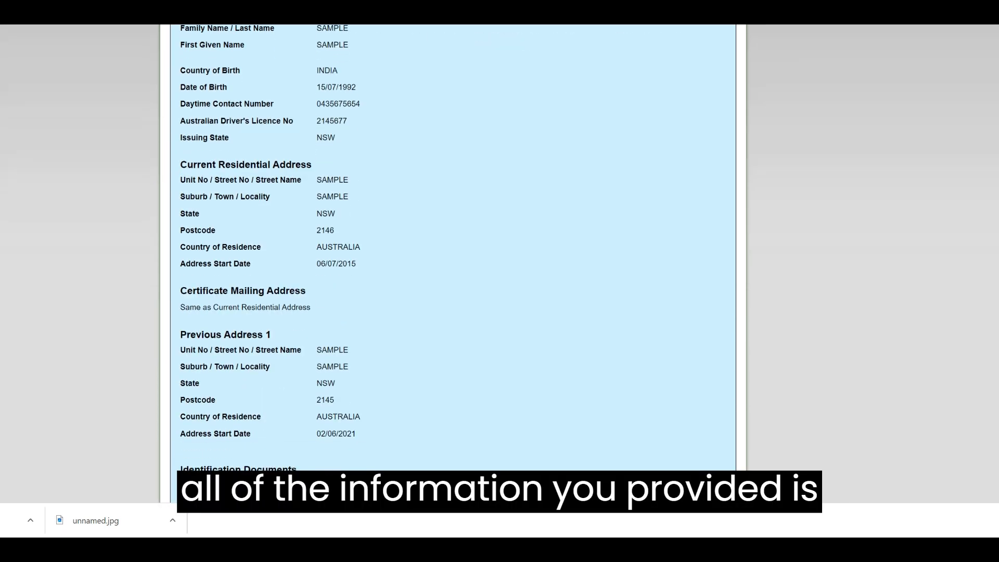
left_click(202, 384)
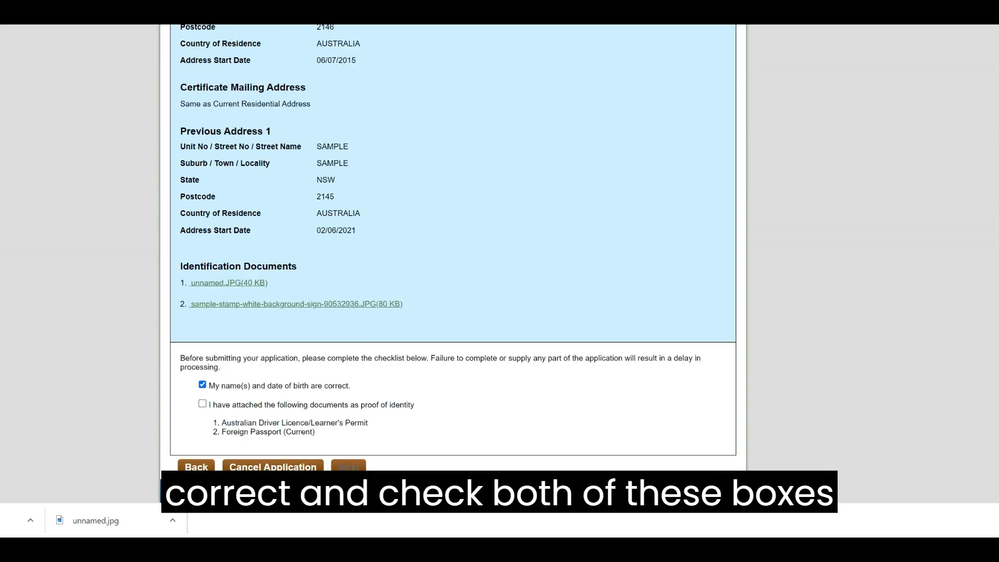
left_click(202, 404)
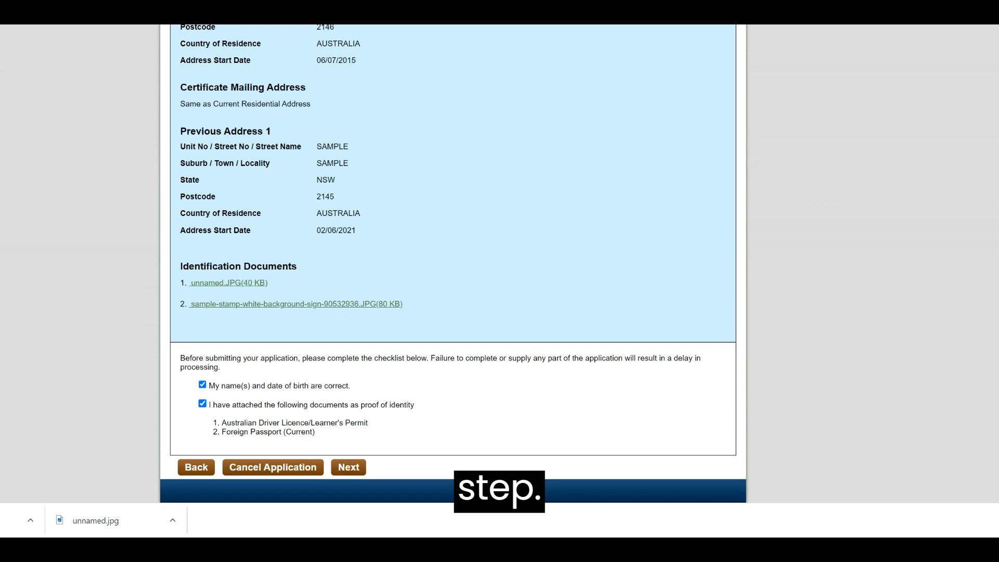
Continue to the payment page and select the Card number field
left_click(348, 468)
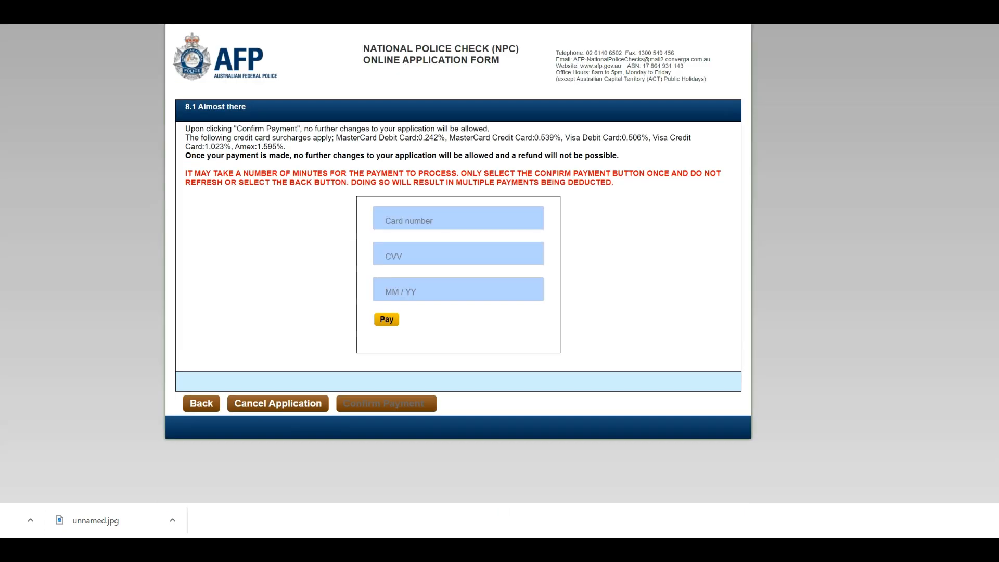
left_click(437, 220)
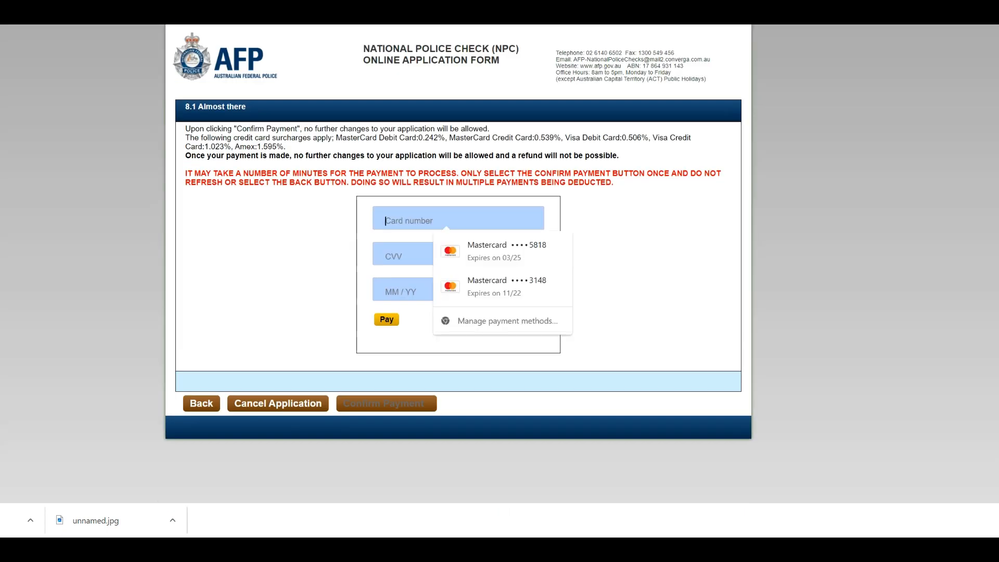
key("Escape")
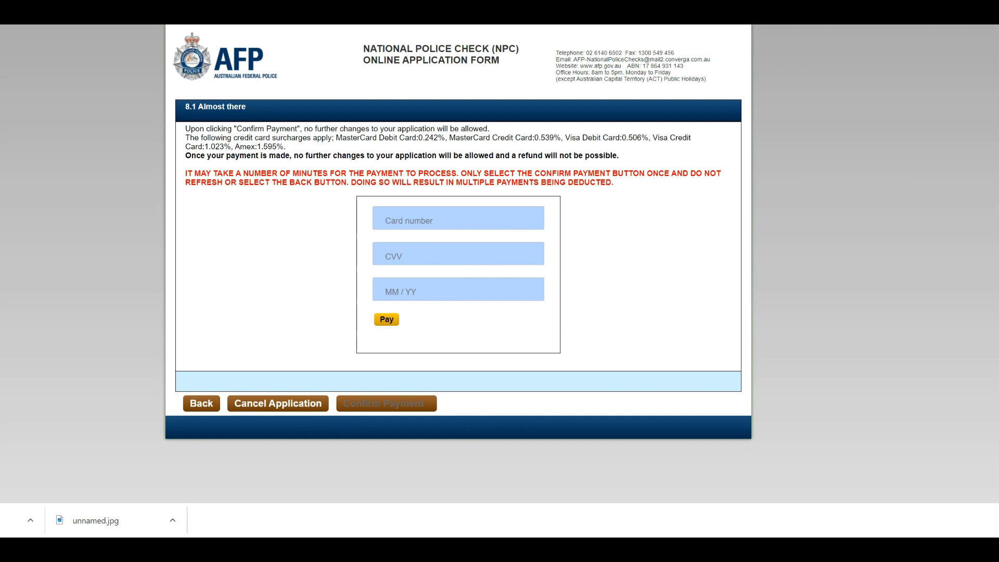